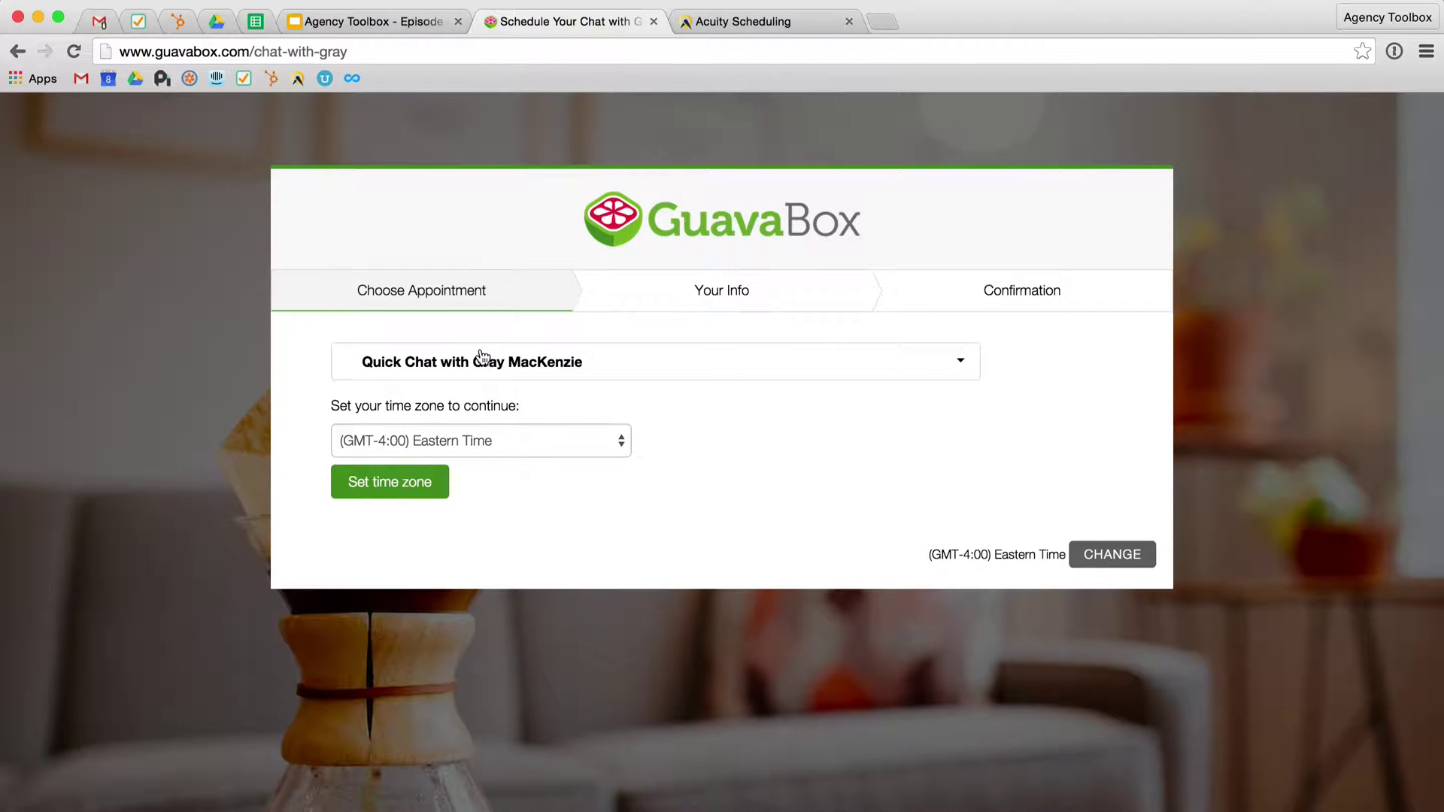
Book a Quick Chat for August 10, 2015 at 11:30am and continue to the Your Info form.
{"action": "left_click", "coordinate": [366, 475]}
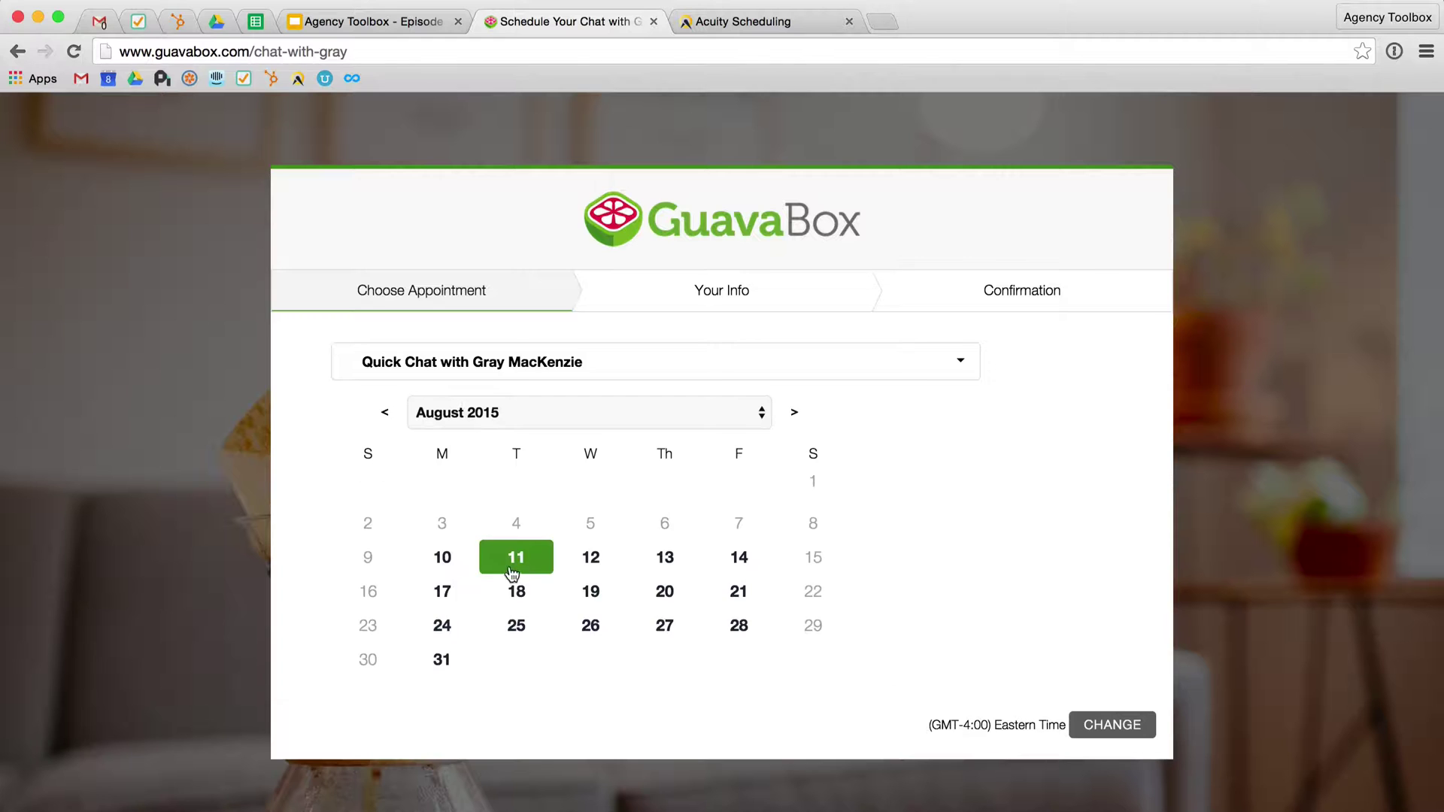
{"action": "left_click", "coordinate": [443, 561]}
{"action": "left_click", "coordinate": [452, 606]}
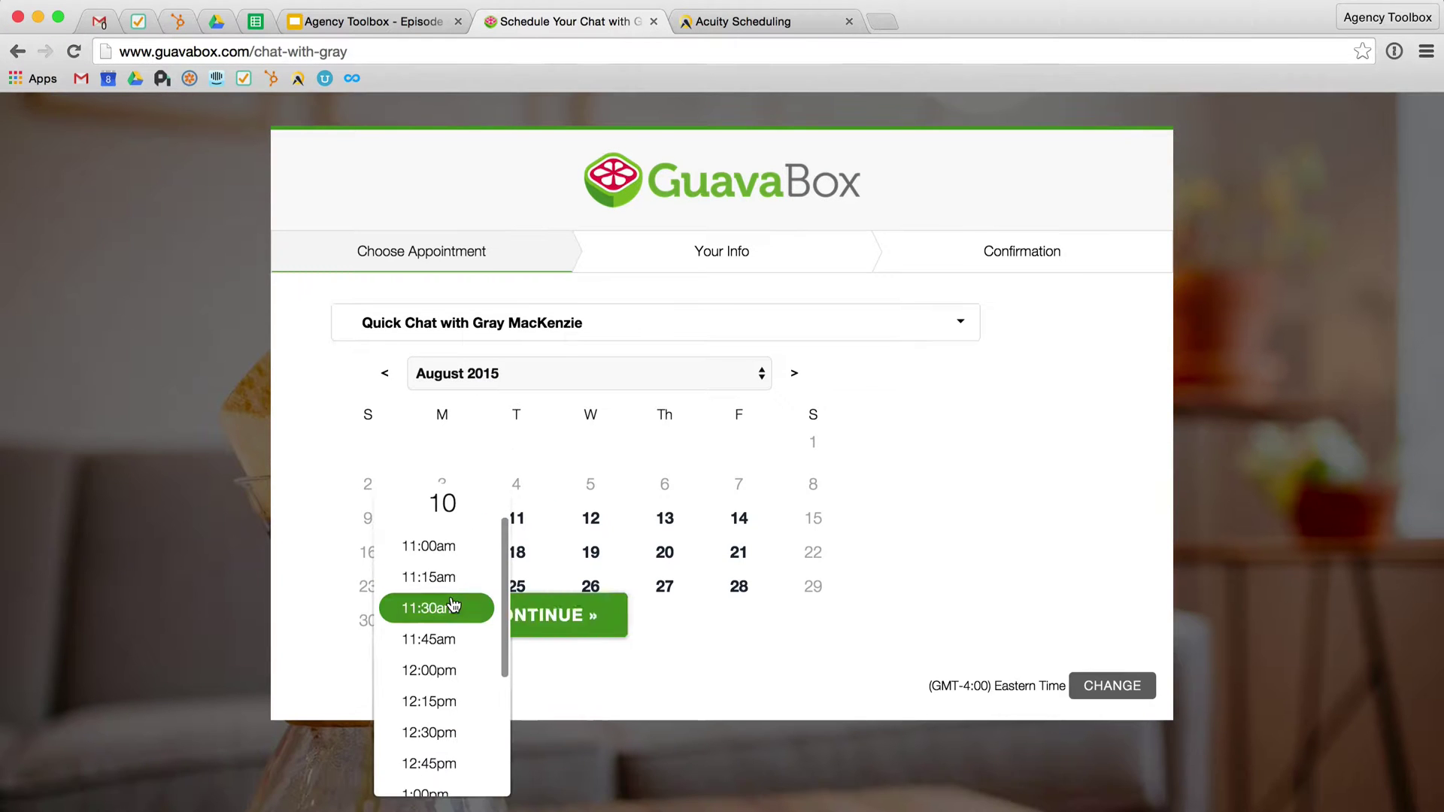
{"action": "left_click", "coordinate": [587, 613]}
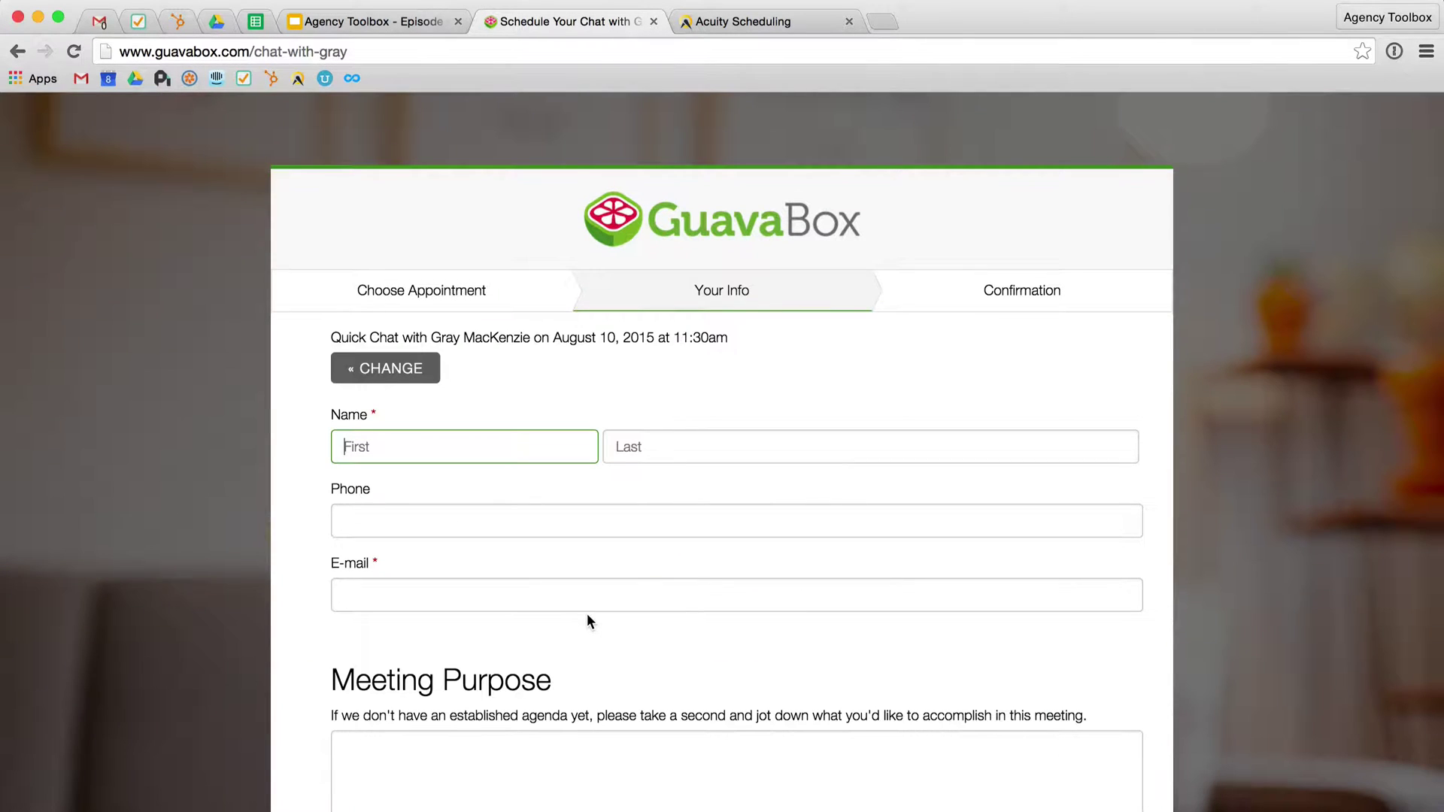
{"action": "scroll", "coordinate": [587, 615], "scroll_direction": "down", "scroll_amount": 5}
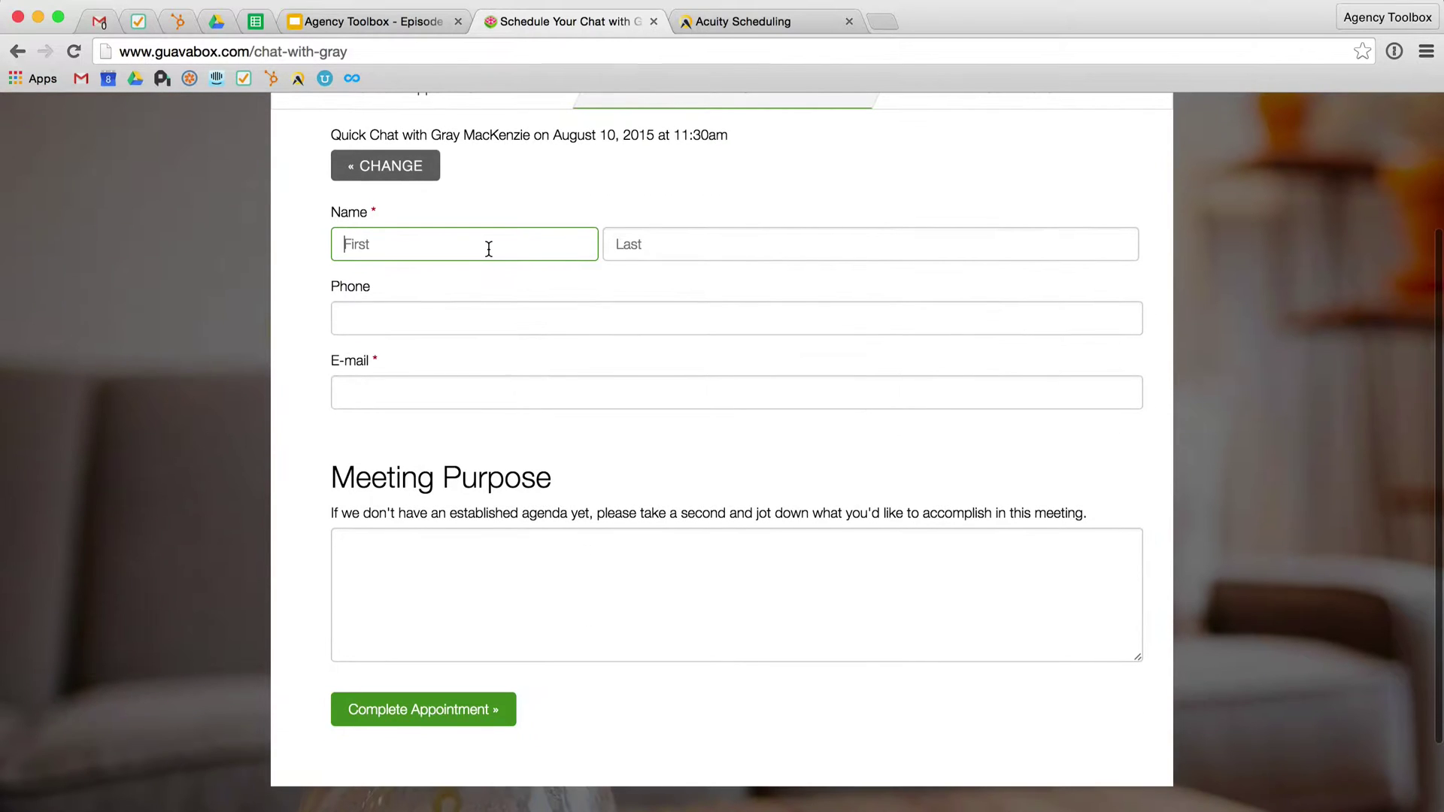
{"action": "scroll", "coordinate": [501, 177], "scroll_direction": "up", "scroll_amount": 5}
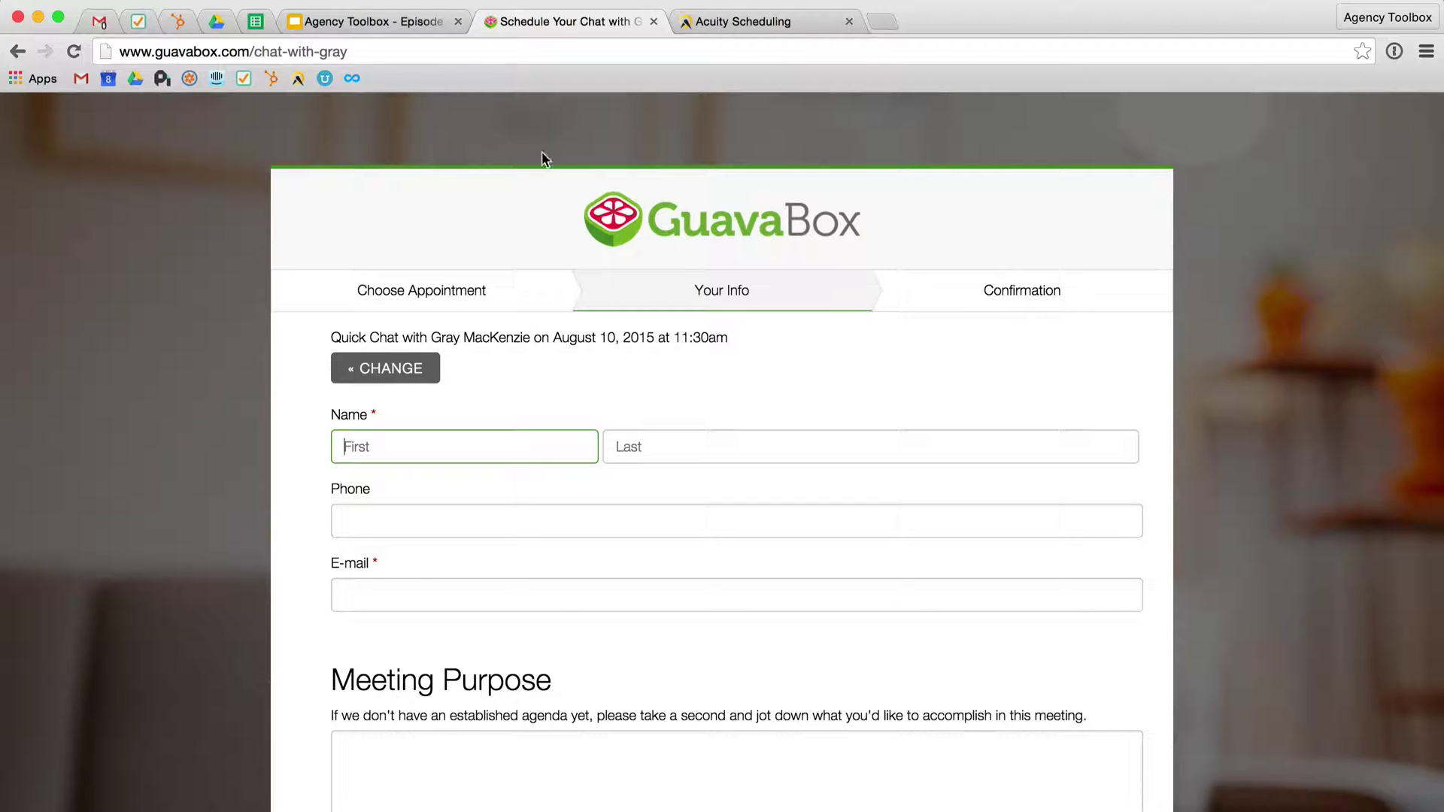
Review the weekly availability hours, checking the Monday and Tuesday boxes; weekends stay closed.
{"action": "left_click", "coordinate": [733, 21]}
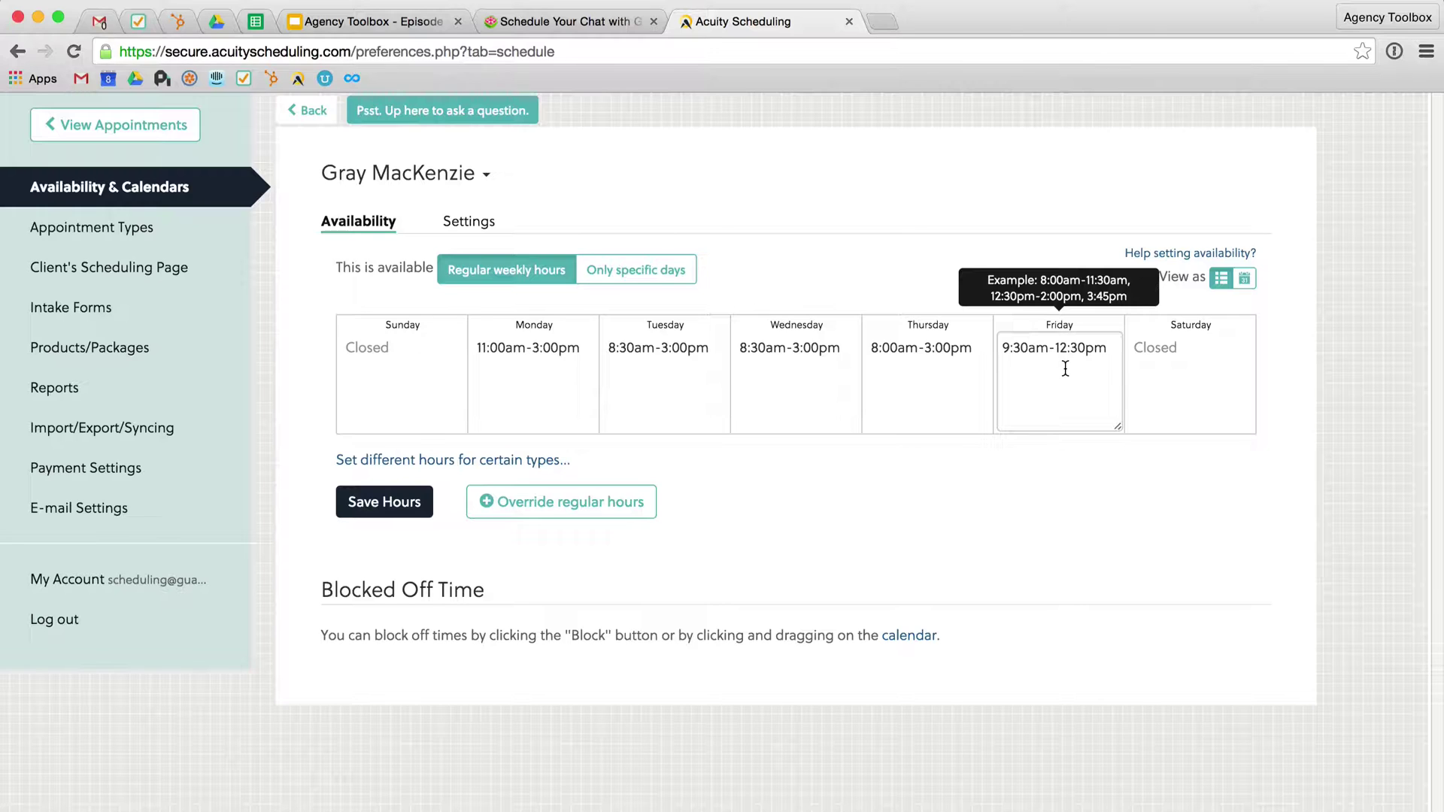
{"action": "left_click", "coordinate": [542, 366]}
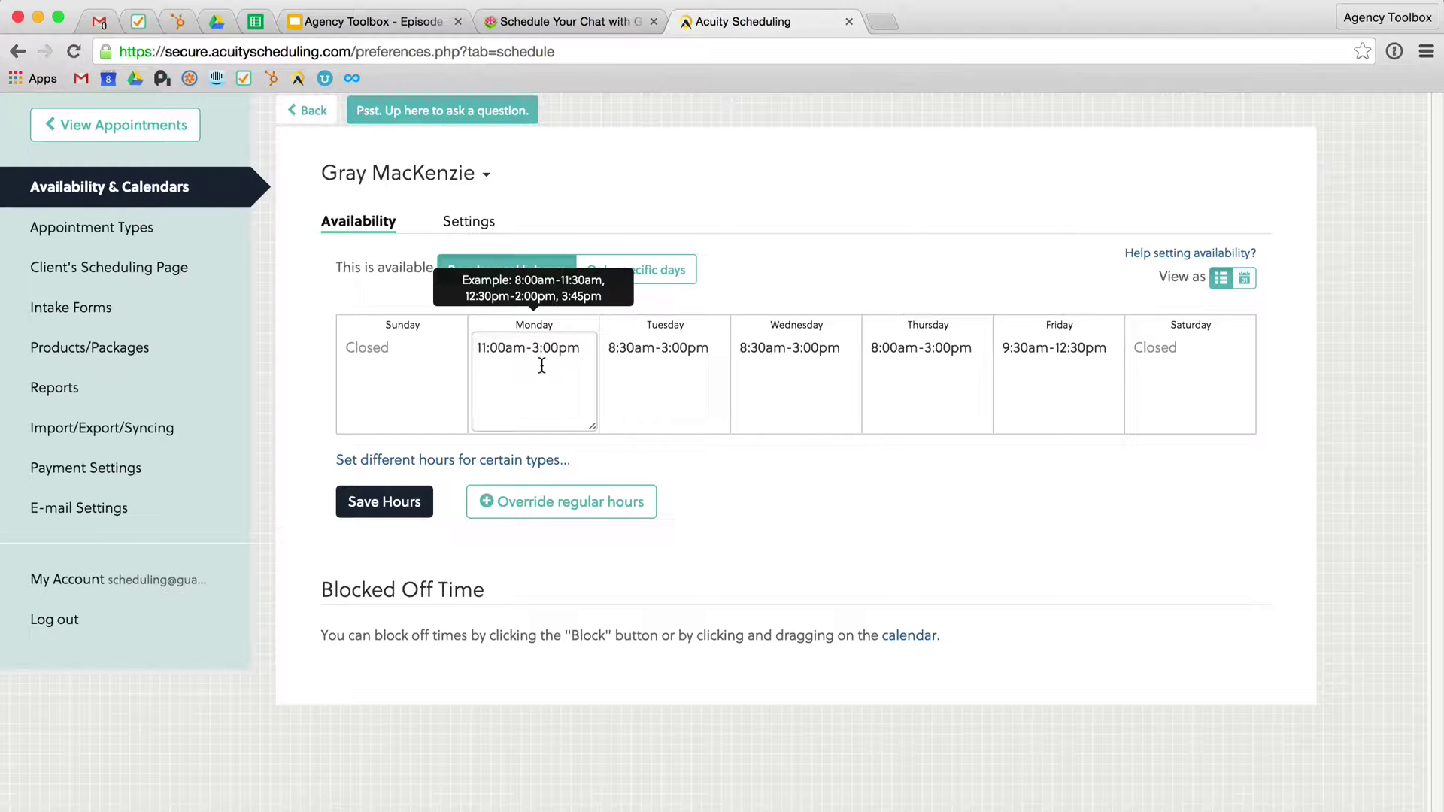
{"action": "left_click", "coordinate": [621, 364]}
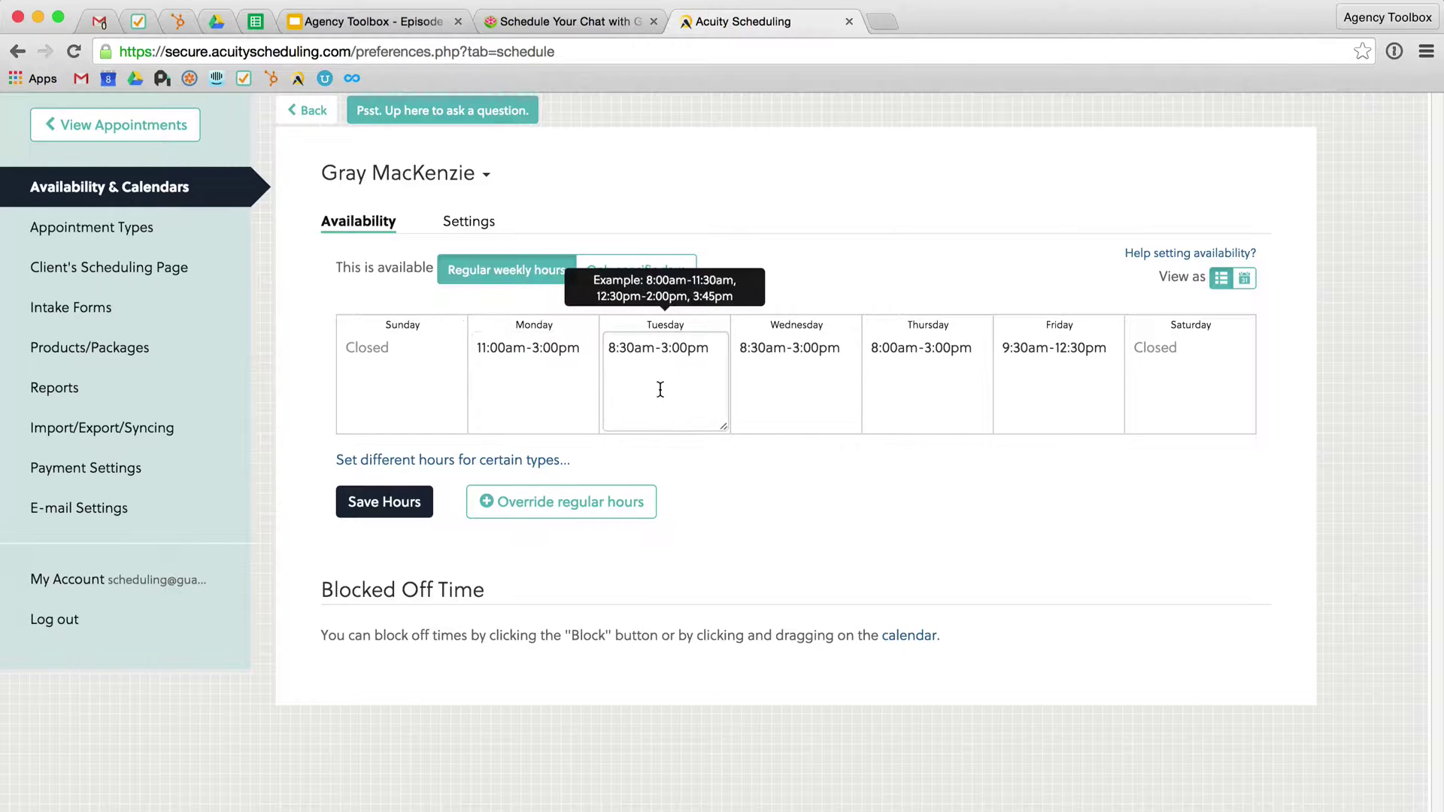
{"action": "left_click", "coordinate": [549, 422]}
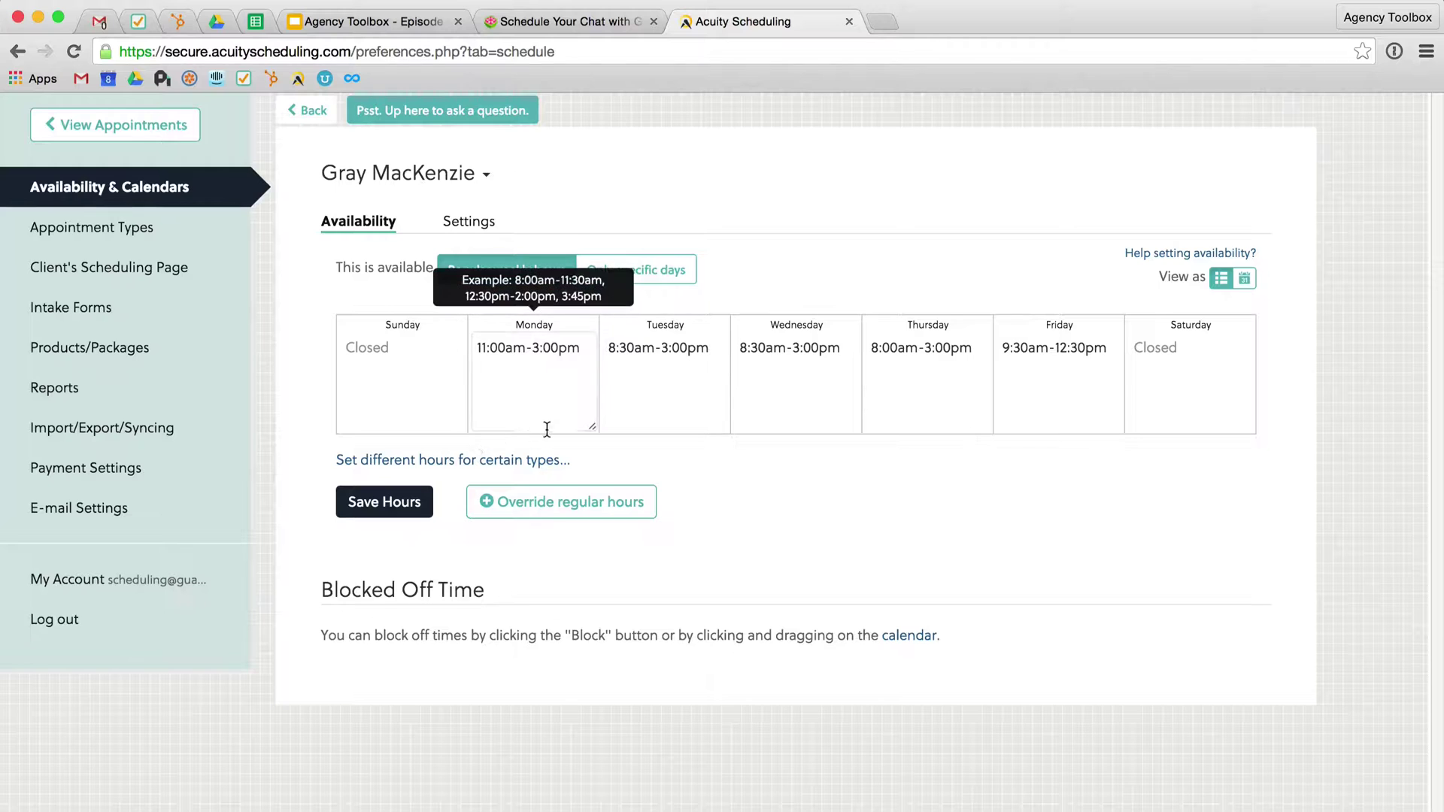
{"action": "left_click", "coordinate": [571, 496]}
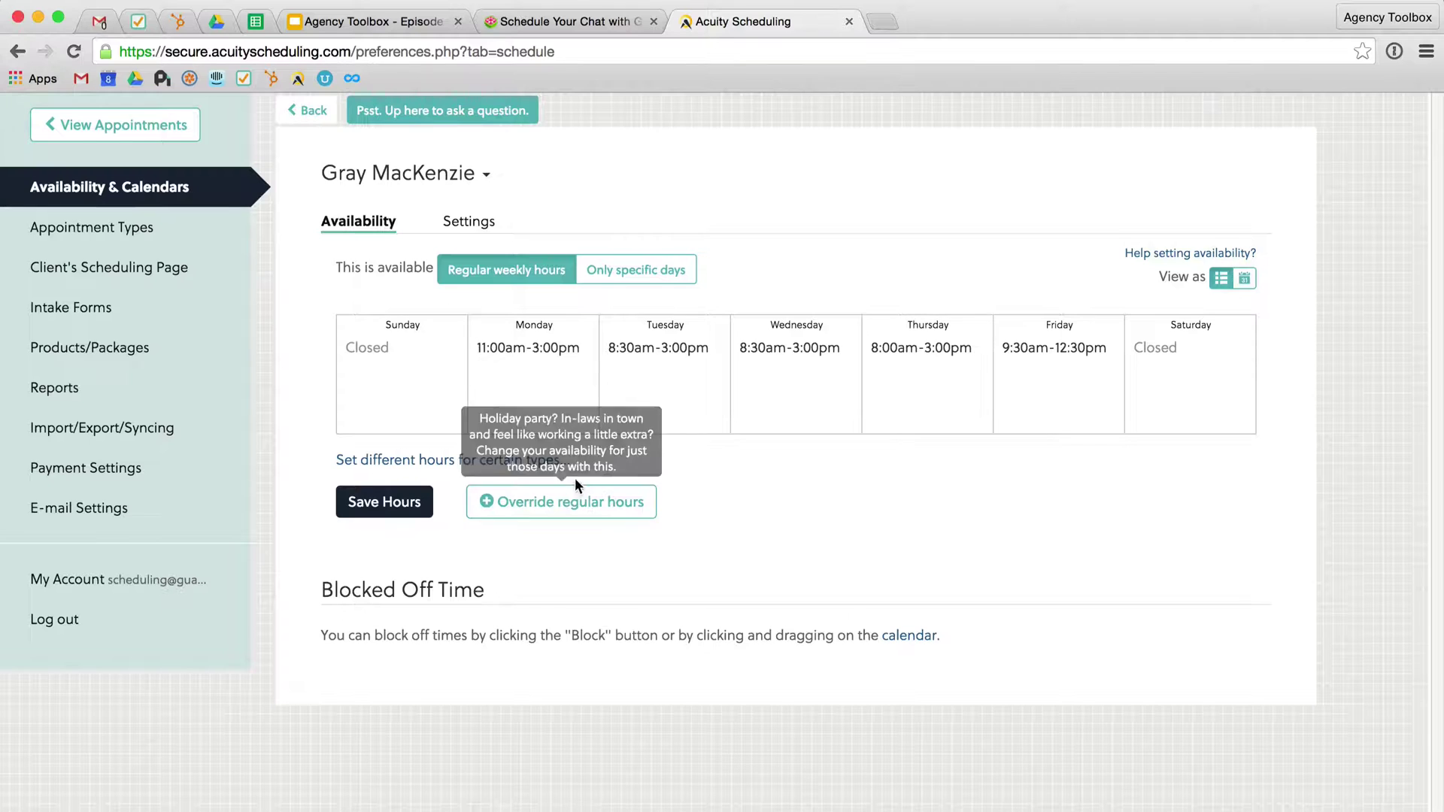
{"action": "left_click", "coordinate": [551, 387]}
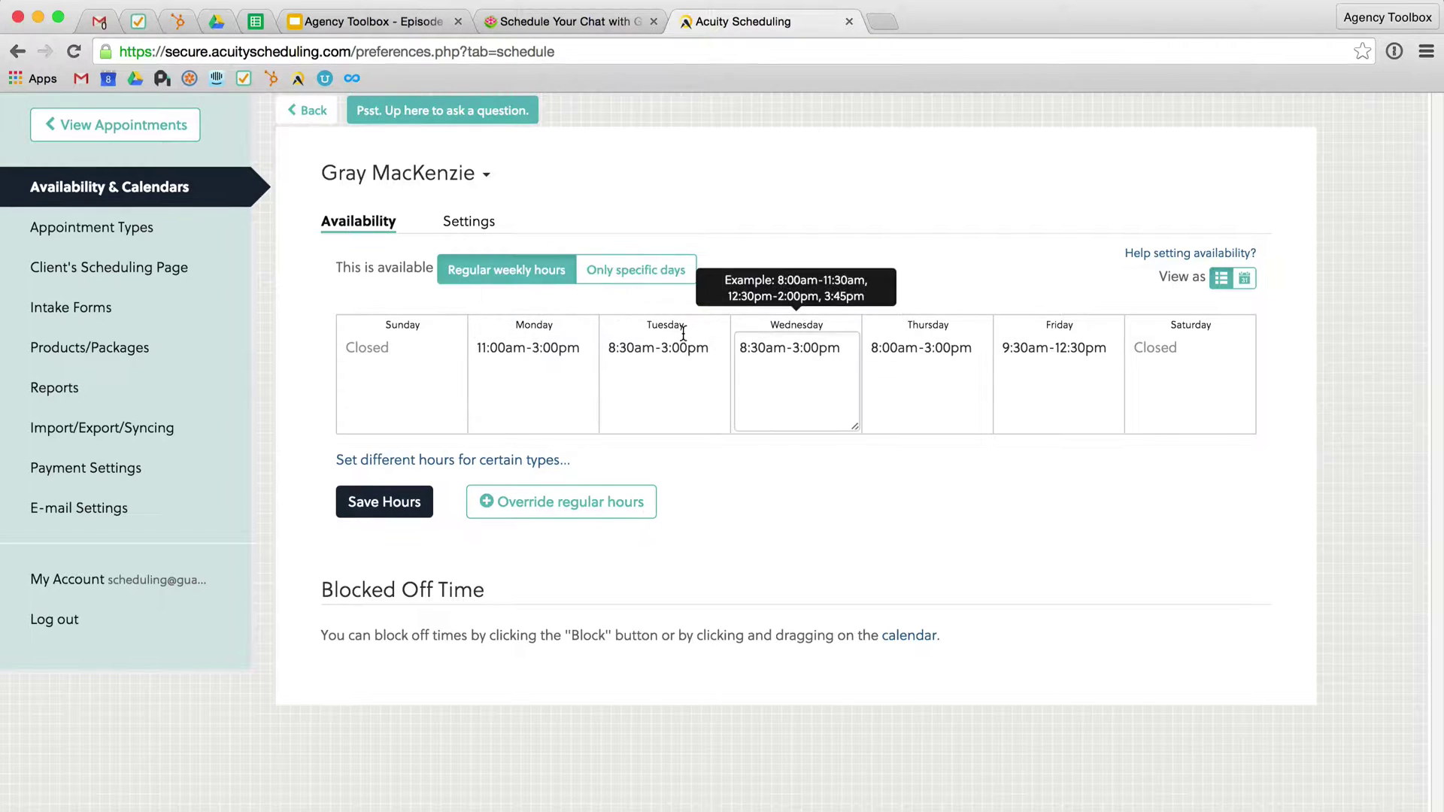
Browse Appointment Types down to Gray's Events and the 15-minute Quick Chat row.
{"action": "left_click", "coordinate": [164, 228]}
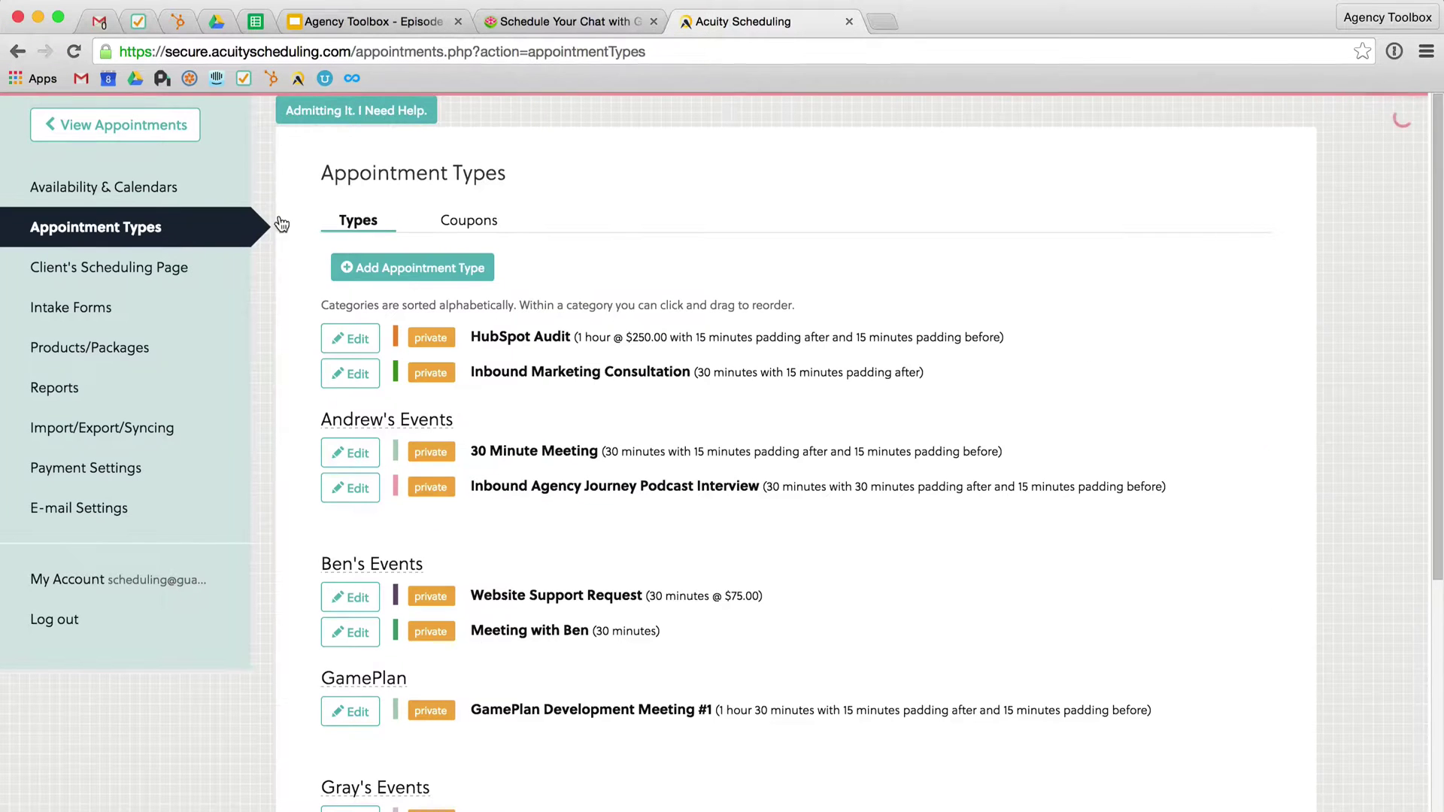
{"action": "scroll", "coordinate": [673, 449], "scroll_direction": "down", "scroll_amount": 5}
{"action": "scroll", "coordinate": [675, 444], "scroll_direction": "up", "scroll_amount": 4}
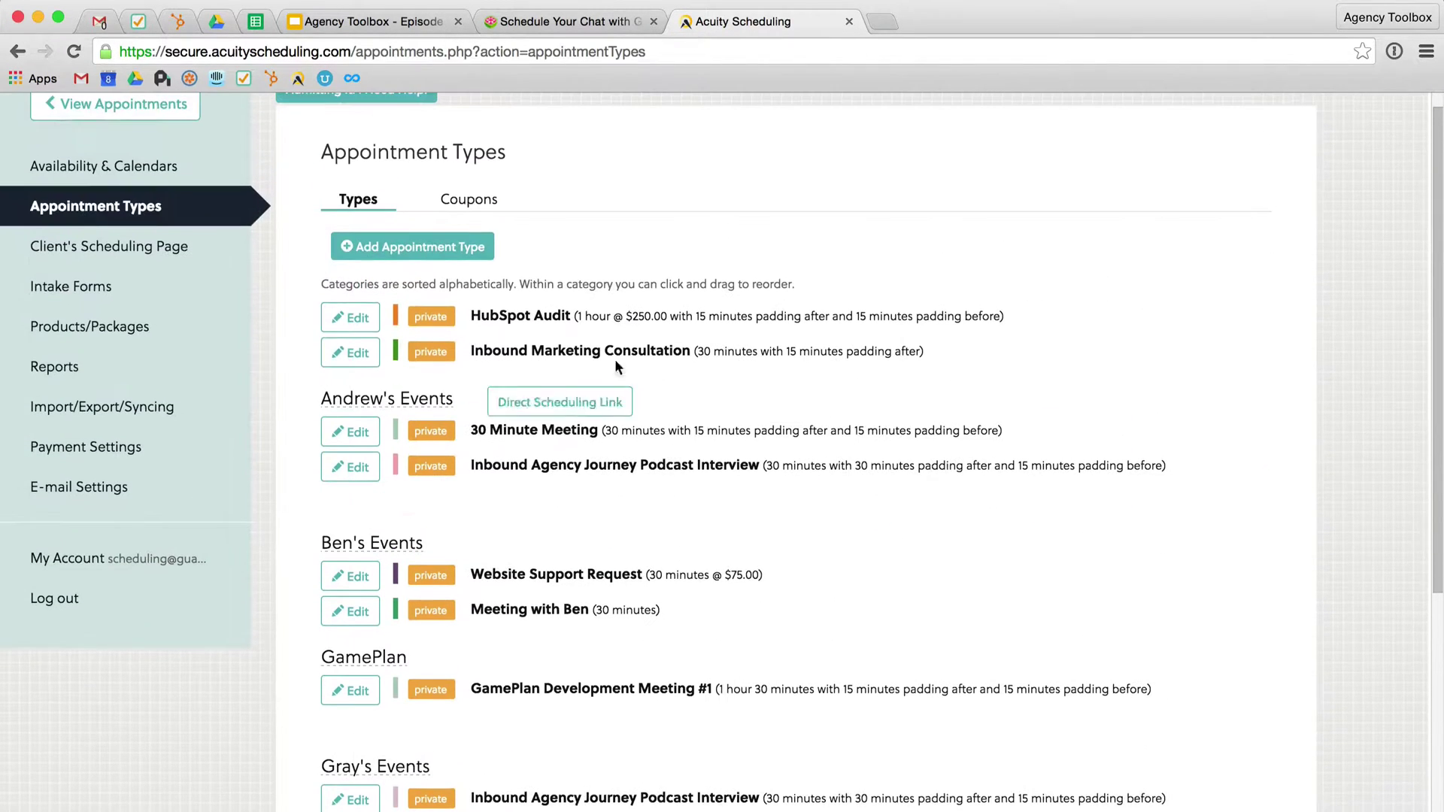
{"action": "scroll", "coordinate": [534, 515], "scroll_direction": "down", "scroll_amount": 3}
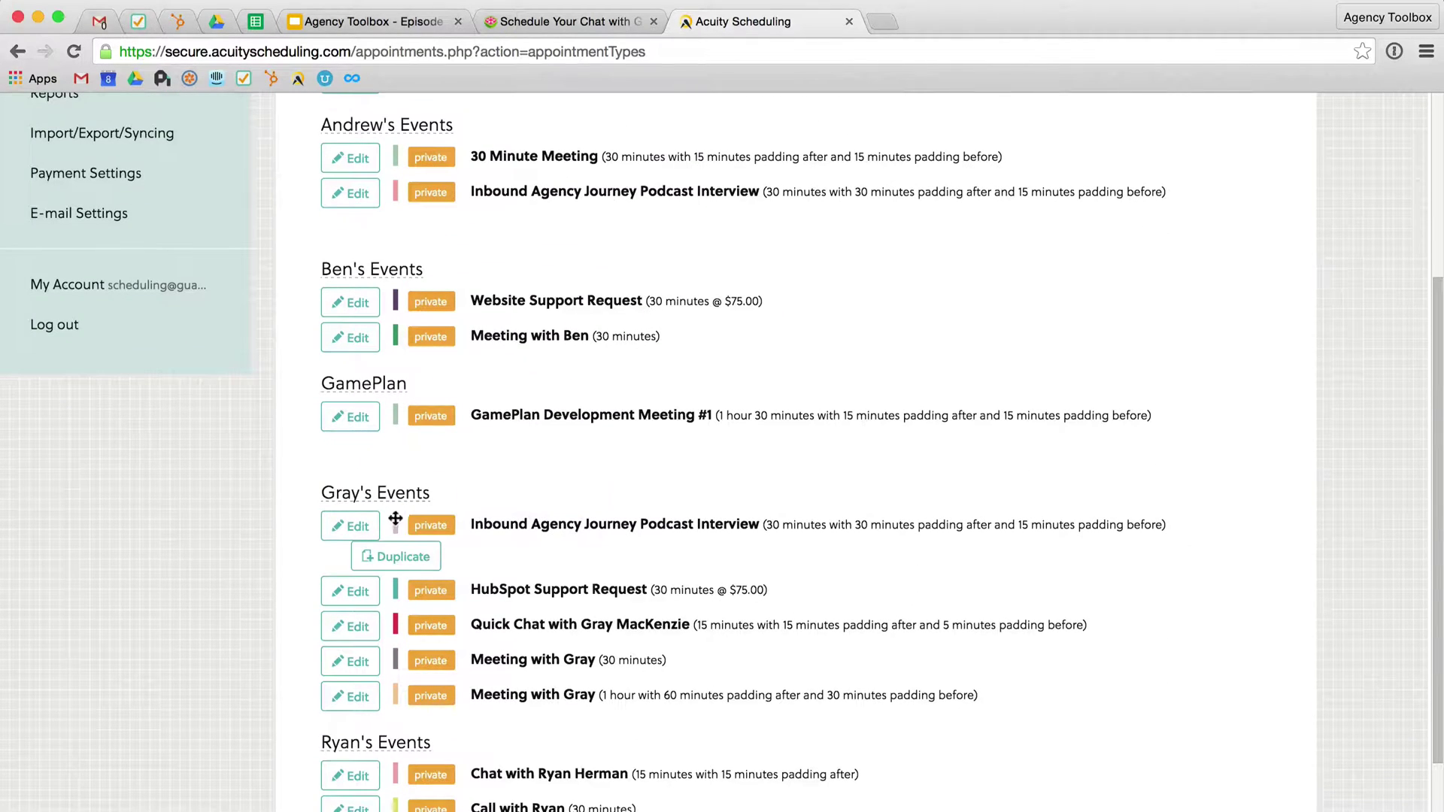
{"action": "mouse_move", "coordinate": [438, 529]}
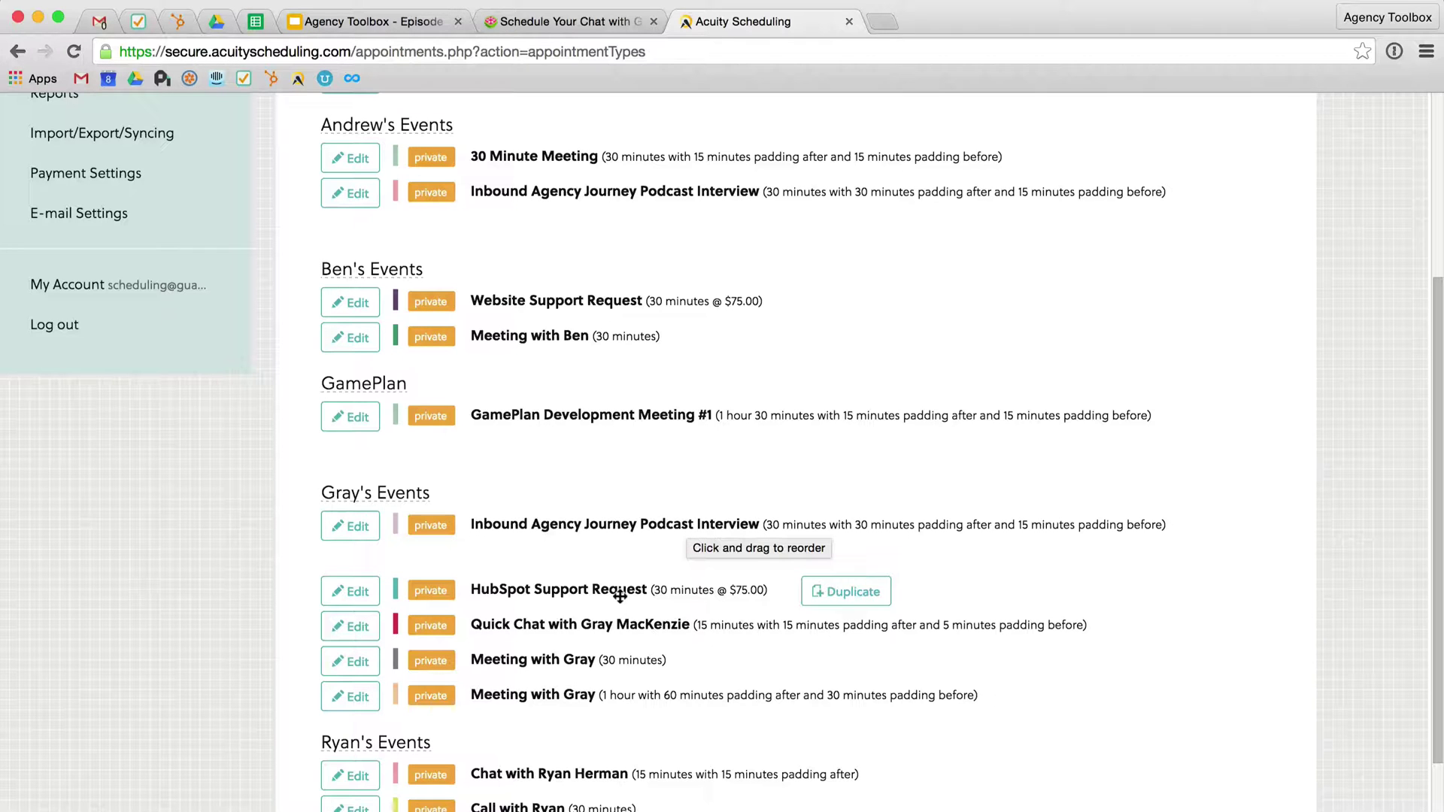
{"action": "mouse_move", "coordinate": [443, 619]}
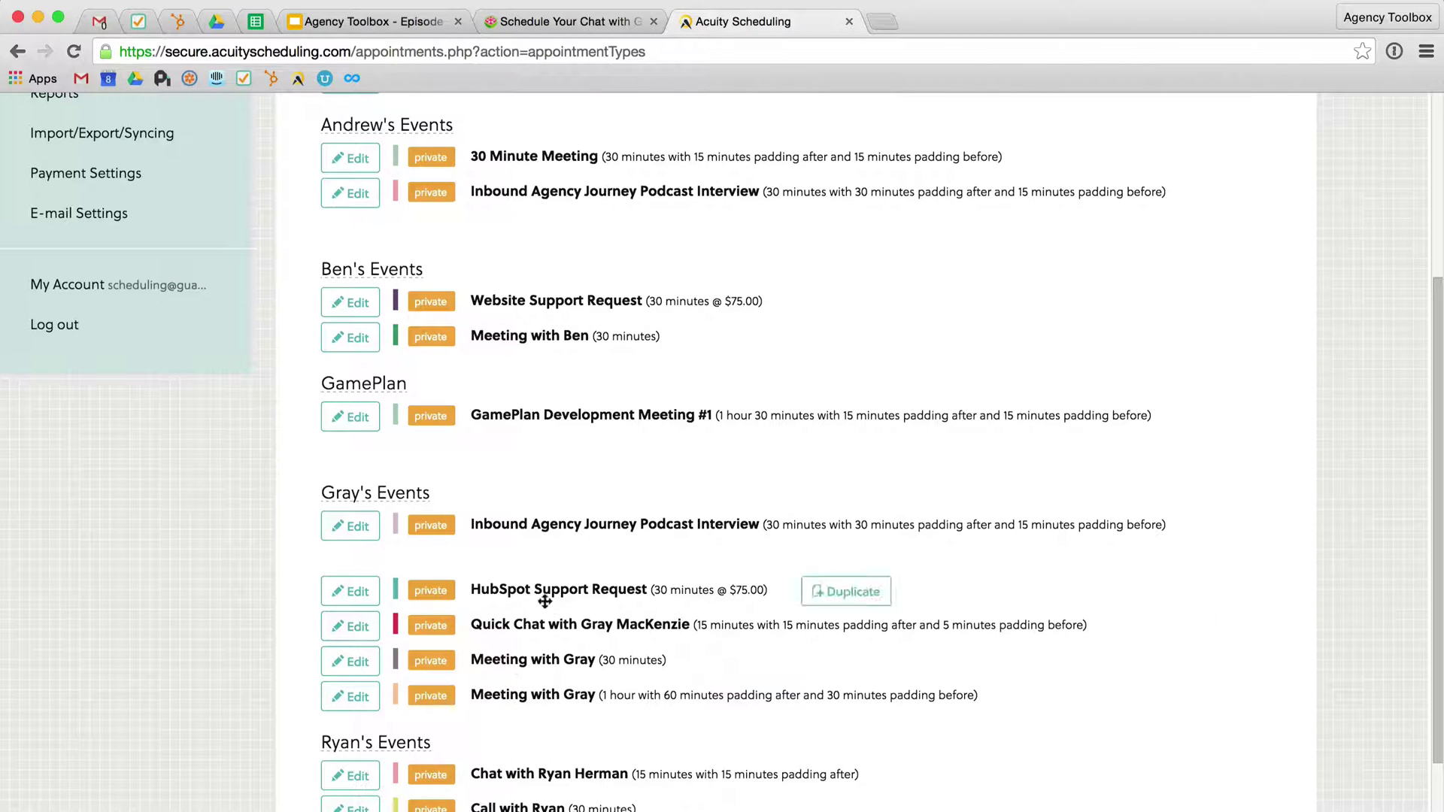
{"action": "left_click", "coordinate": [354, 629]}
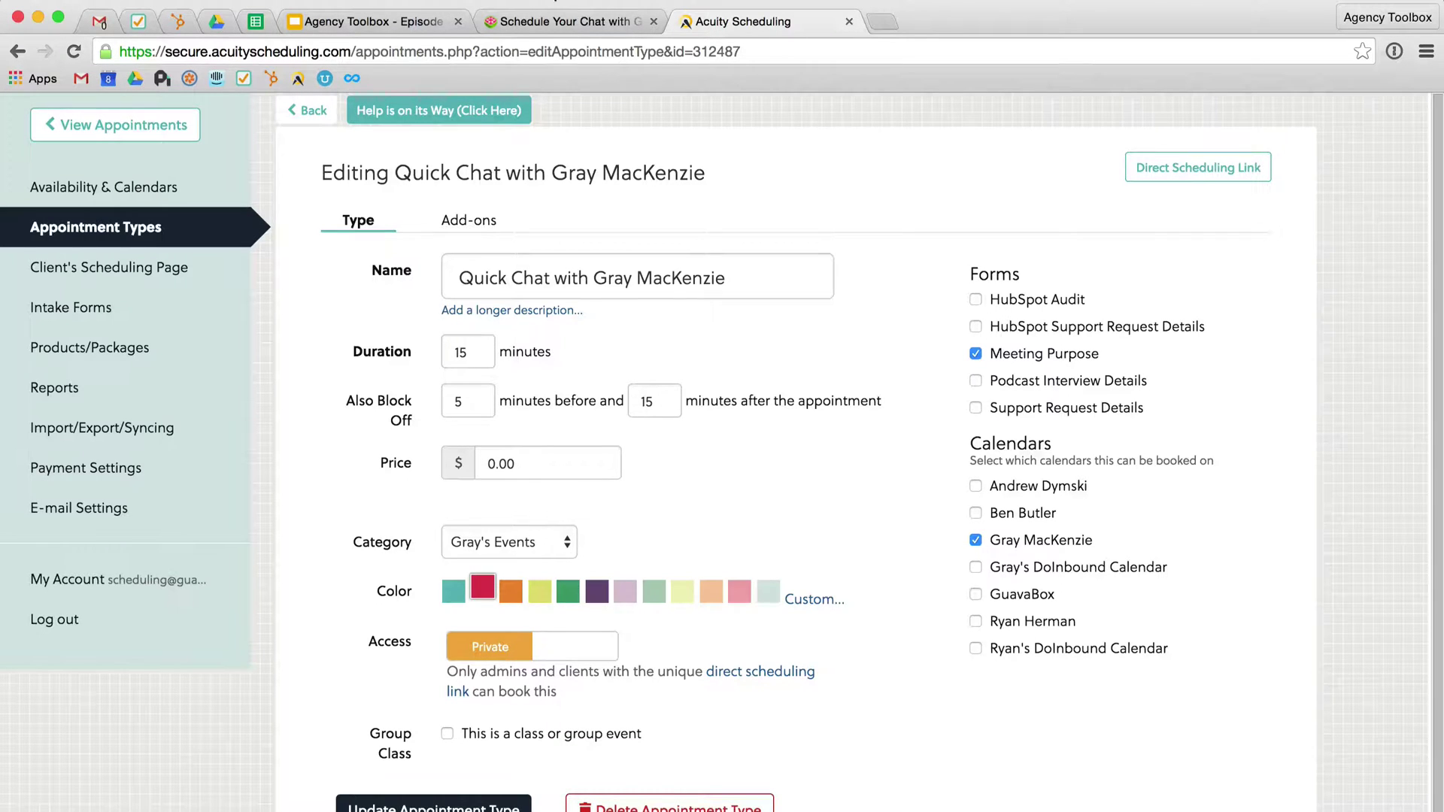
{"action": "left_click", "coordinate": [538, 28]}
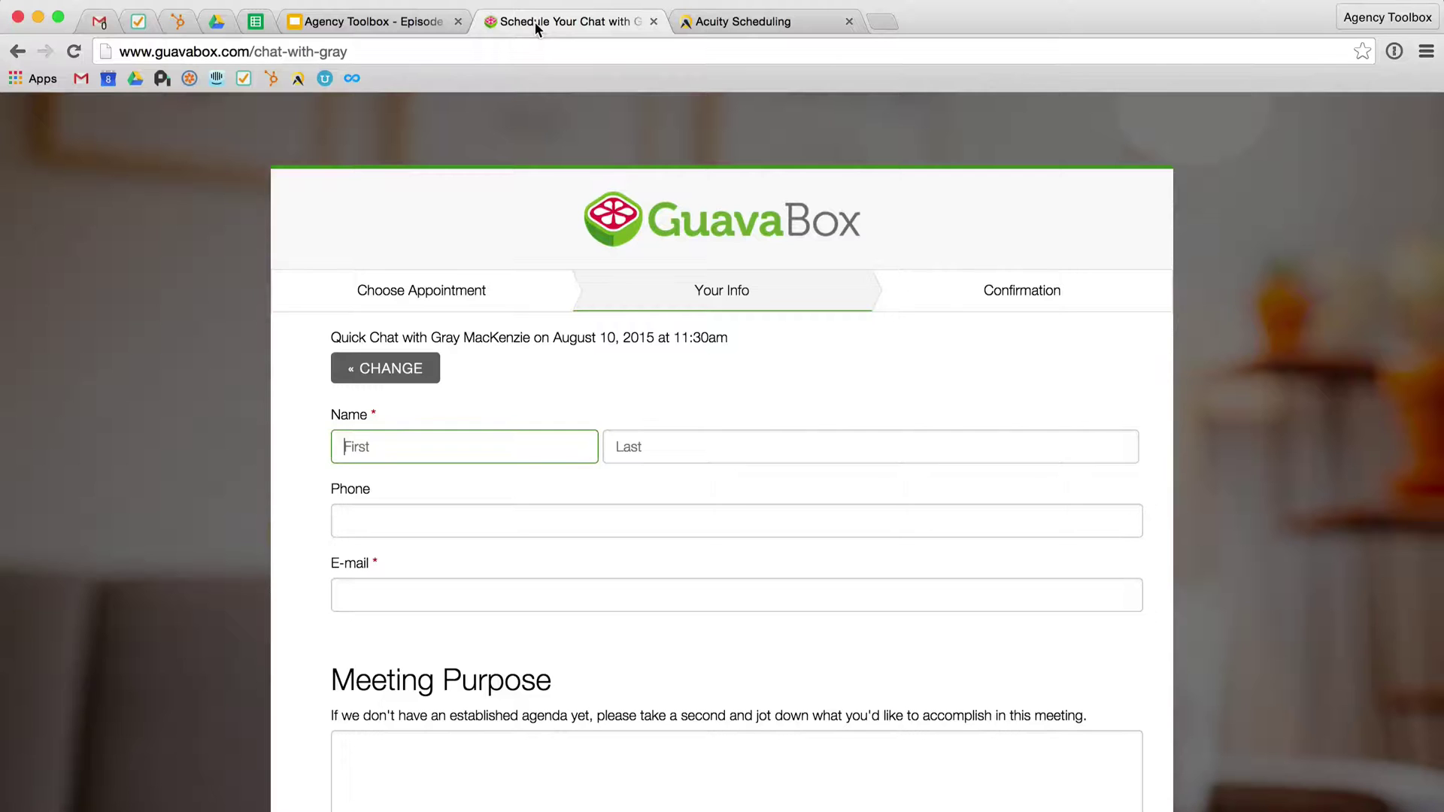
{"action": "left_click", "coordinate": [385, 368]}
{"action": "left_click", "coordinate": [406, 292]}
{"action": "left_click", "coordinate": [519, 361]}
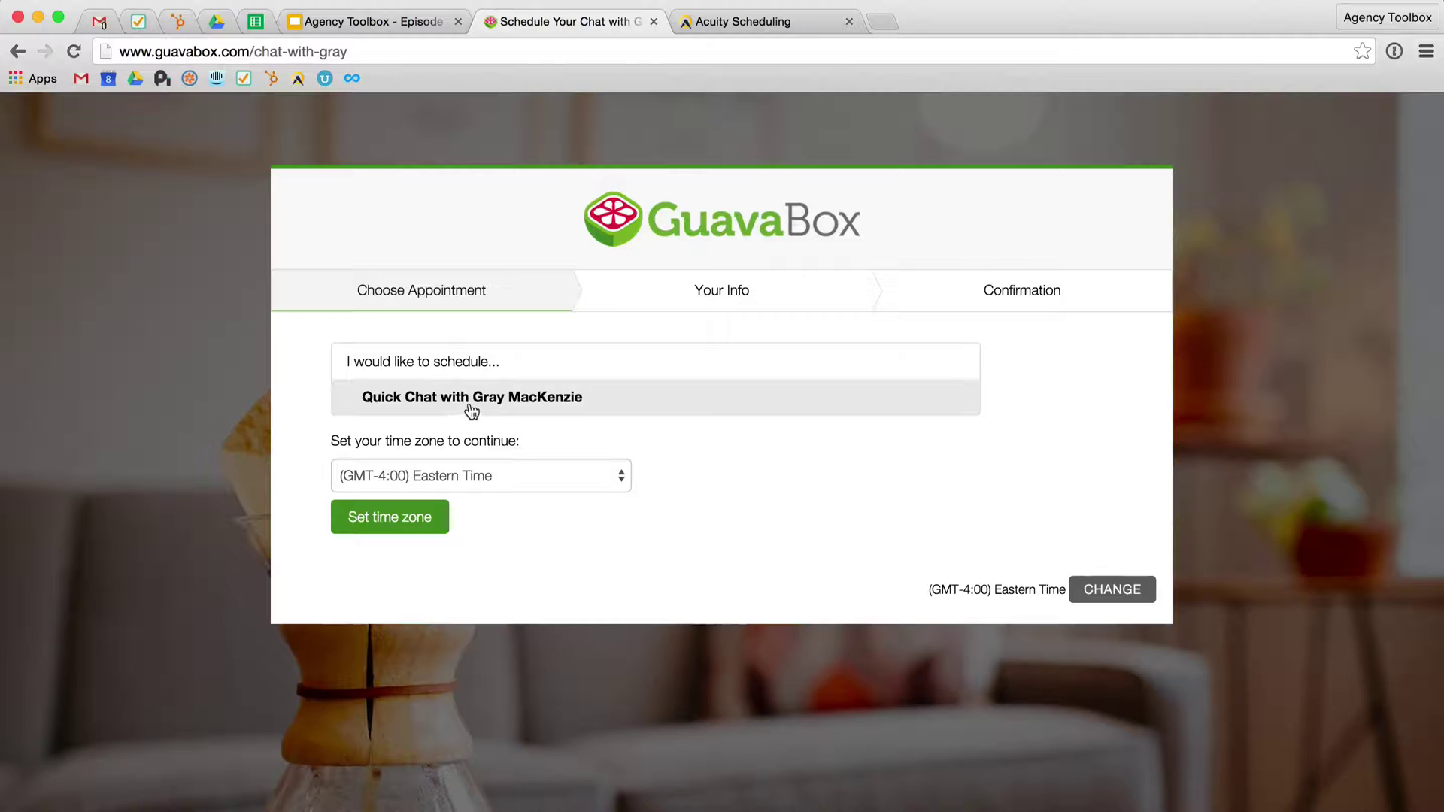
{"action": "left_click", "coordinate": [695, 21]}
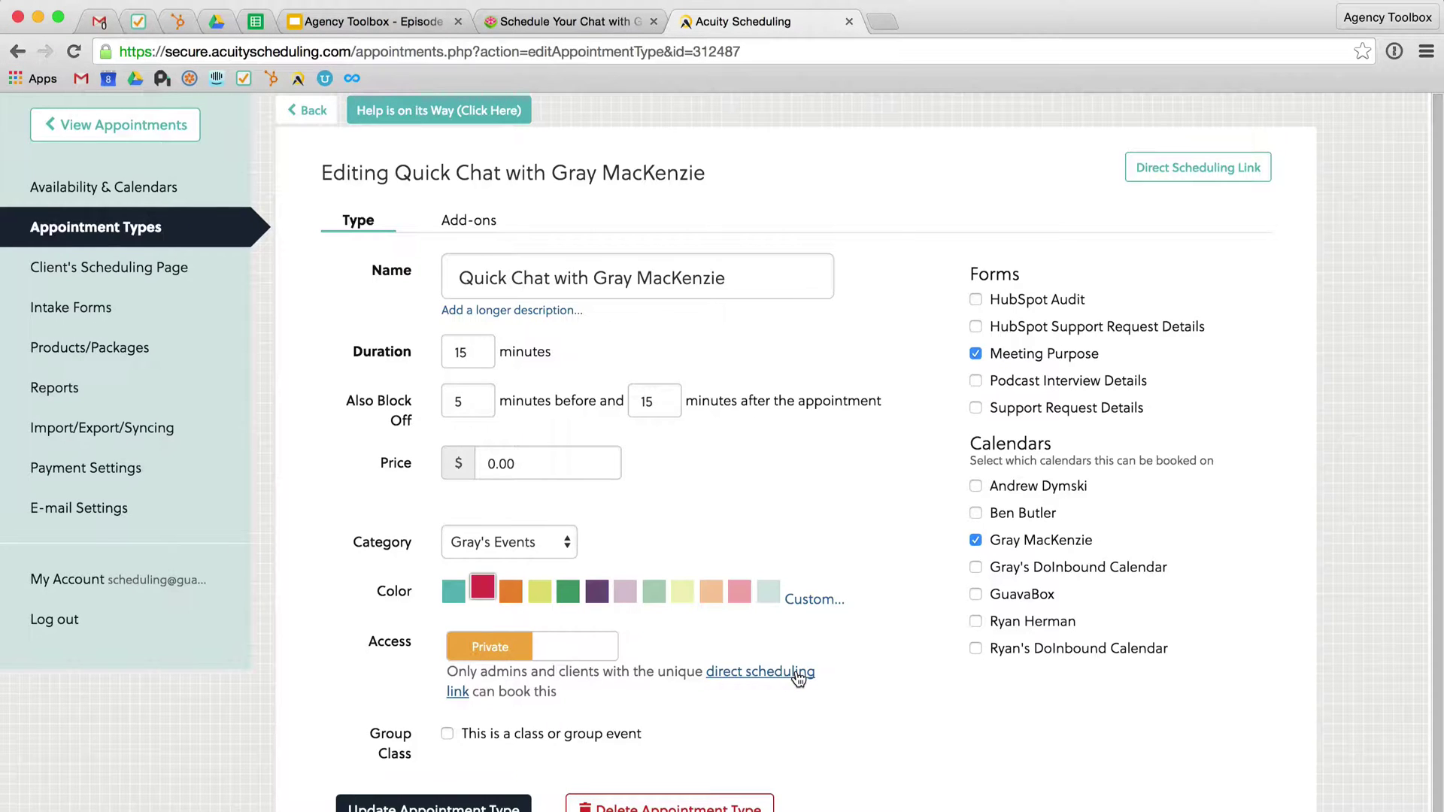
Show the Quick Chat direct scheduling link and open its GuavaBox booking page in a new tab.
{"action": "left_click", "coordinate": [799, 672]}
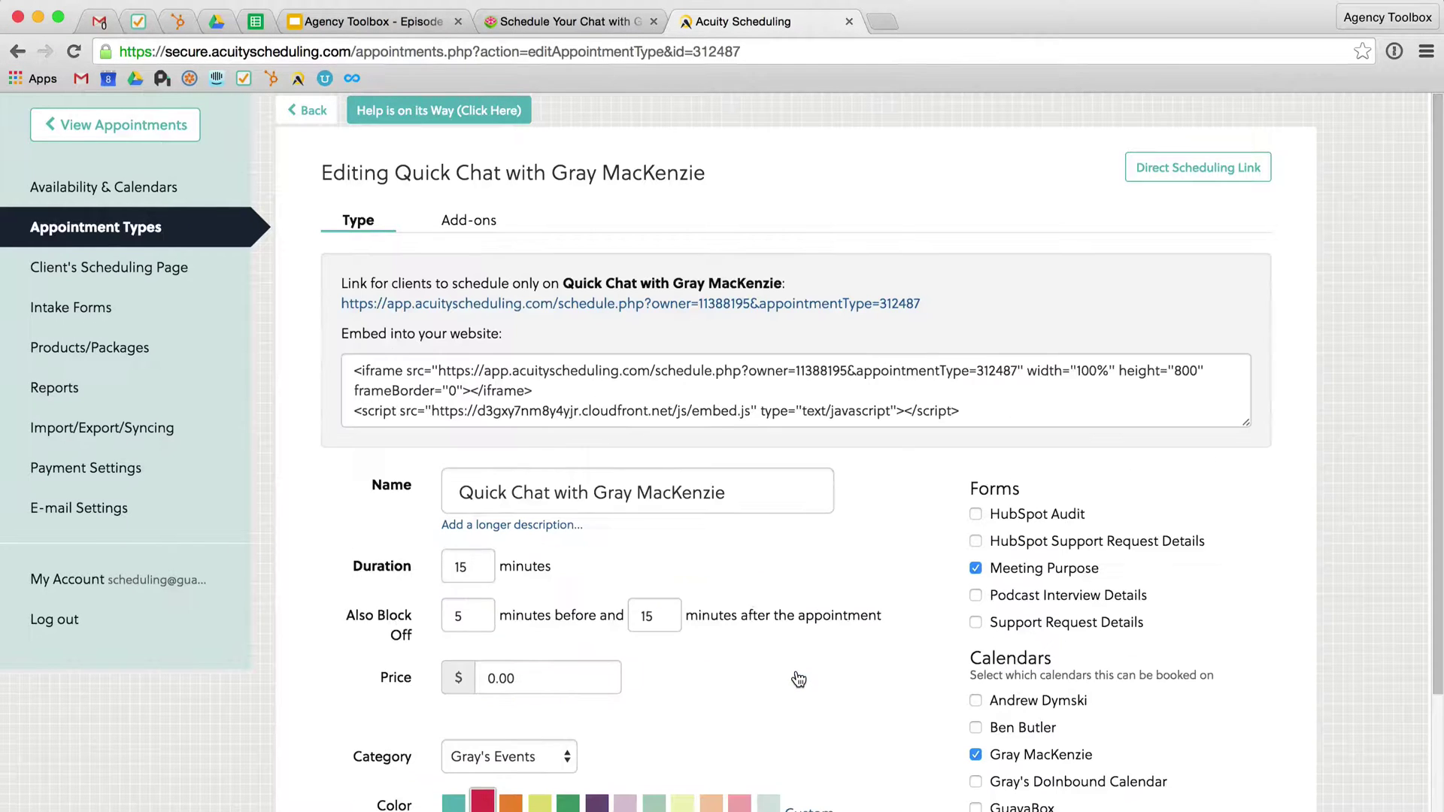
{"action": "left_click", "coordinate": [689, 303]}
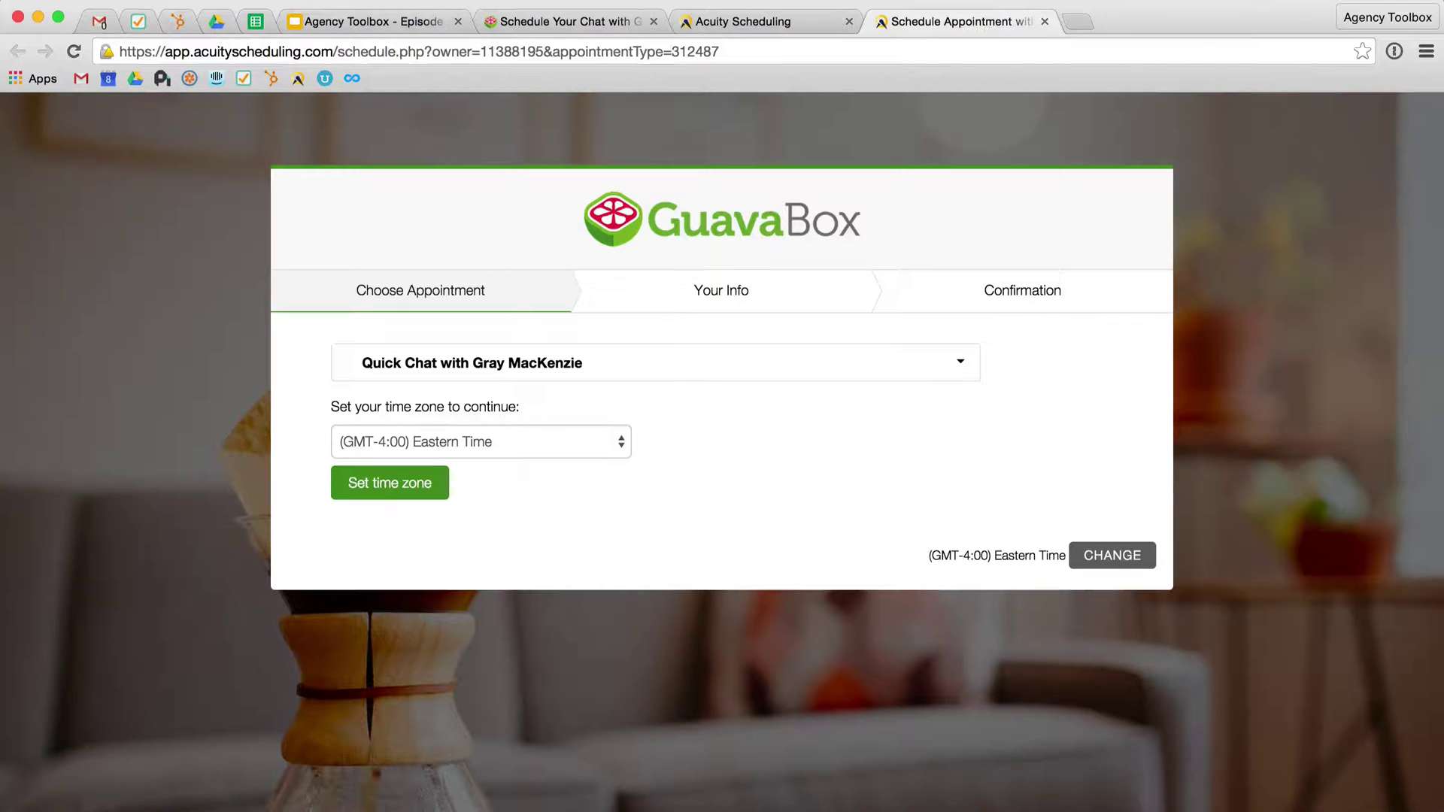
{"action": "left_click", "coordinate": [561, 28]}
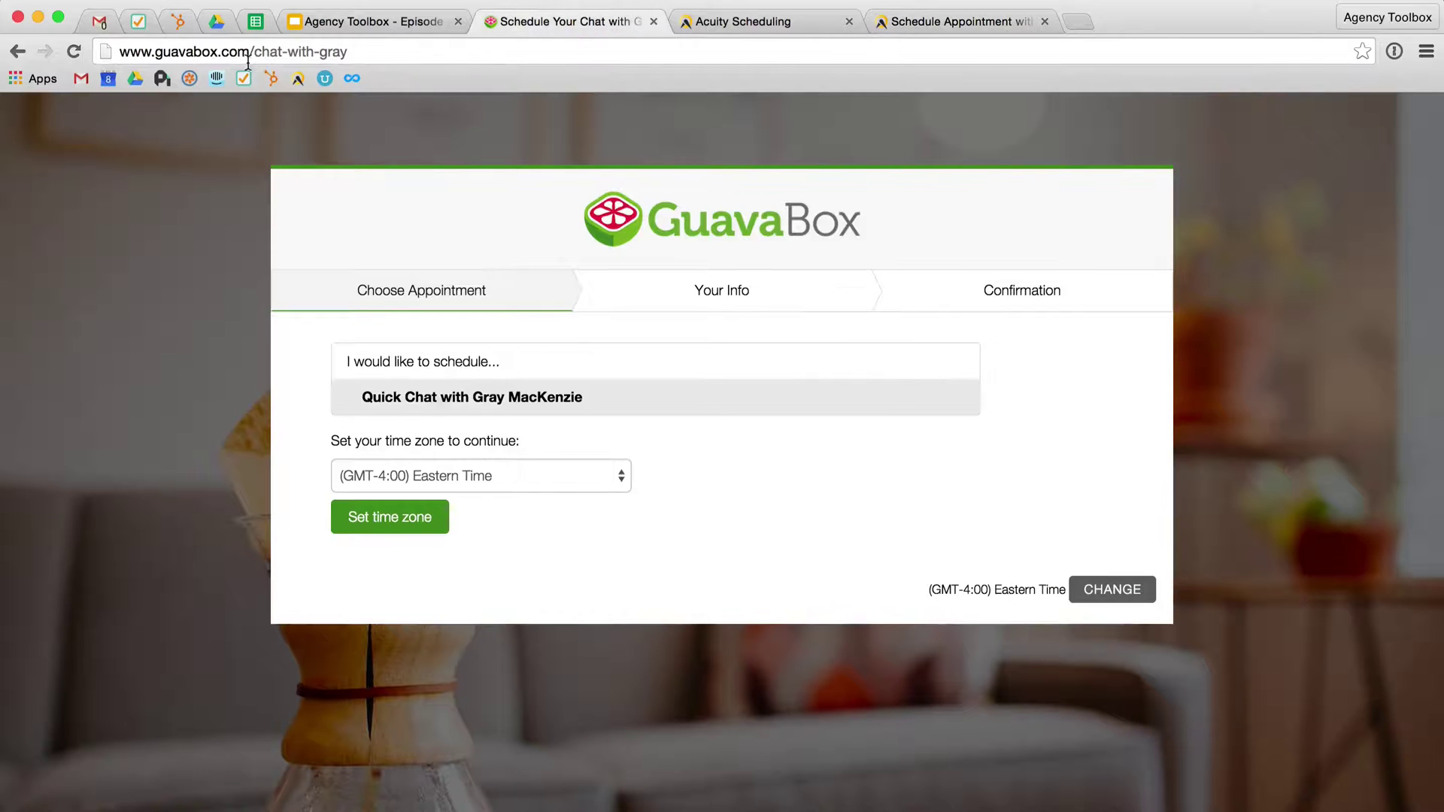
{"action": "left_click", "coordinate": [677, 24]}
{"action": "scroll", "coordinate": [606, 415], "scroll_direction": "down", "scroll_amount": 5}
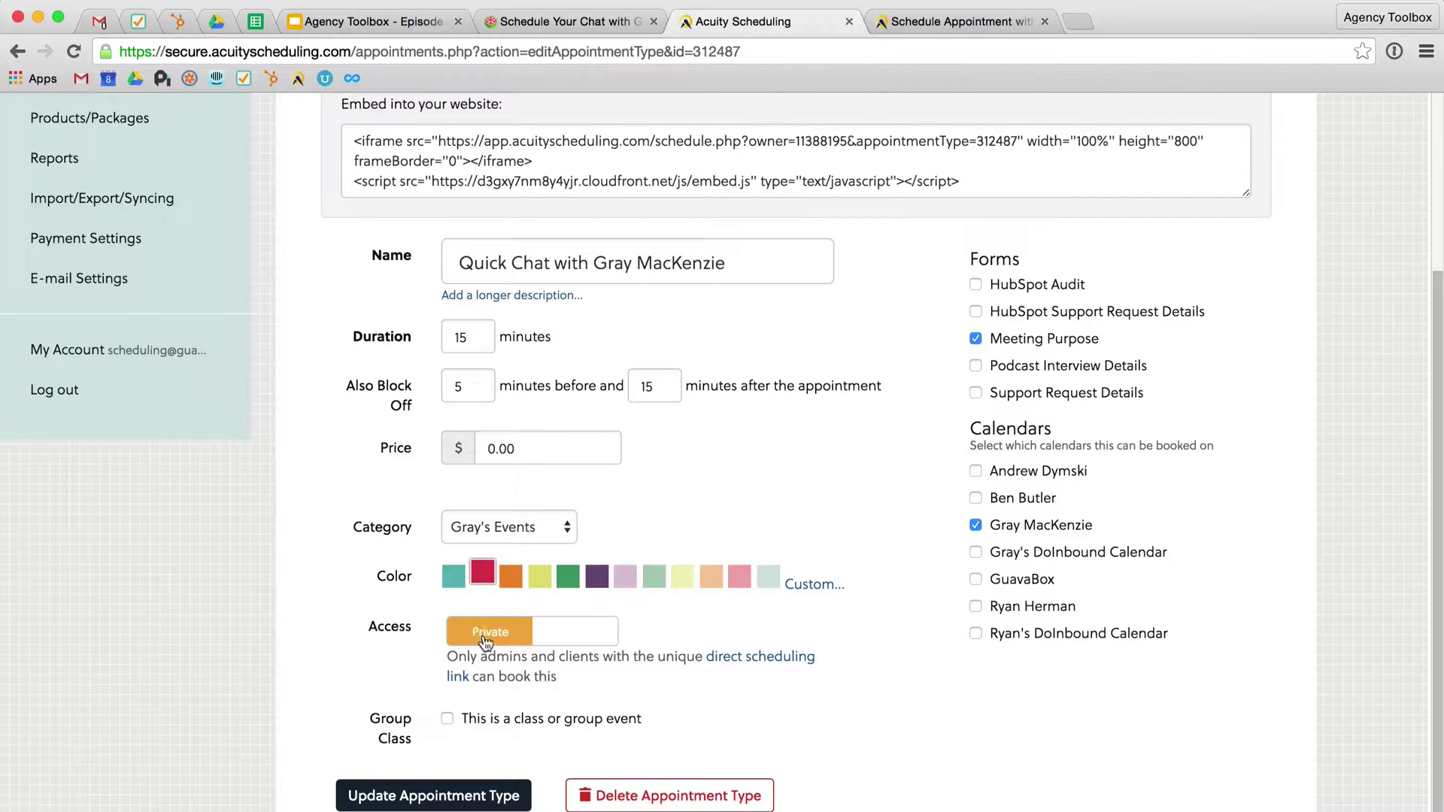
Make Quick Chat bookable on two more team calendars and save the appointment type.
{"action": "mouse_move", "coordinate": [473, 725]}
{"action": "left_click", "coordinate": [1049, 472]}
{"action": "left_click", "coordinate": [1011, 498]}
{"action": "left_click", "coordinate": [397, 796]}
{"action": "scroll", "coordinate": [777, 294], "scroll_direction": "up", "scroll_amount": 5}
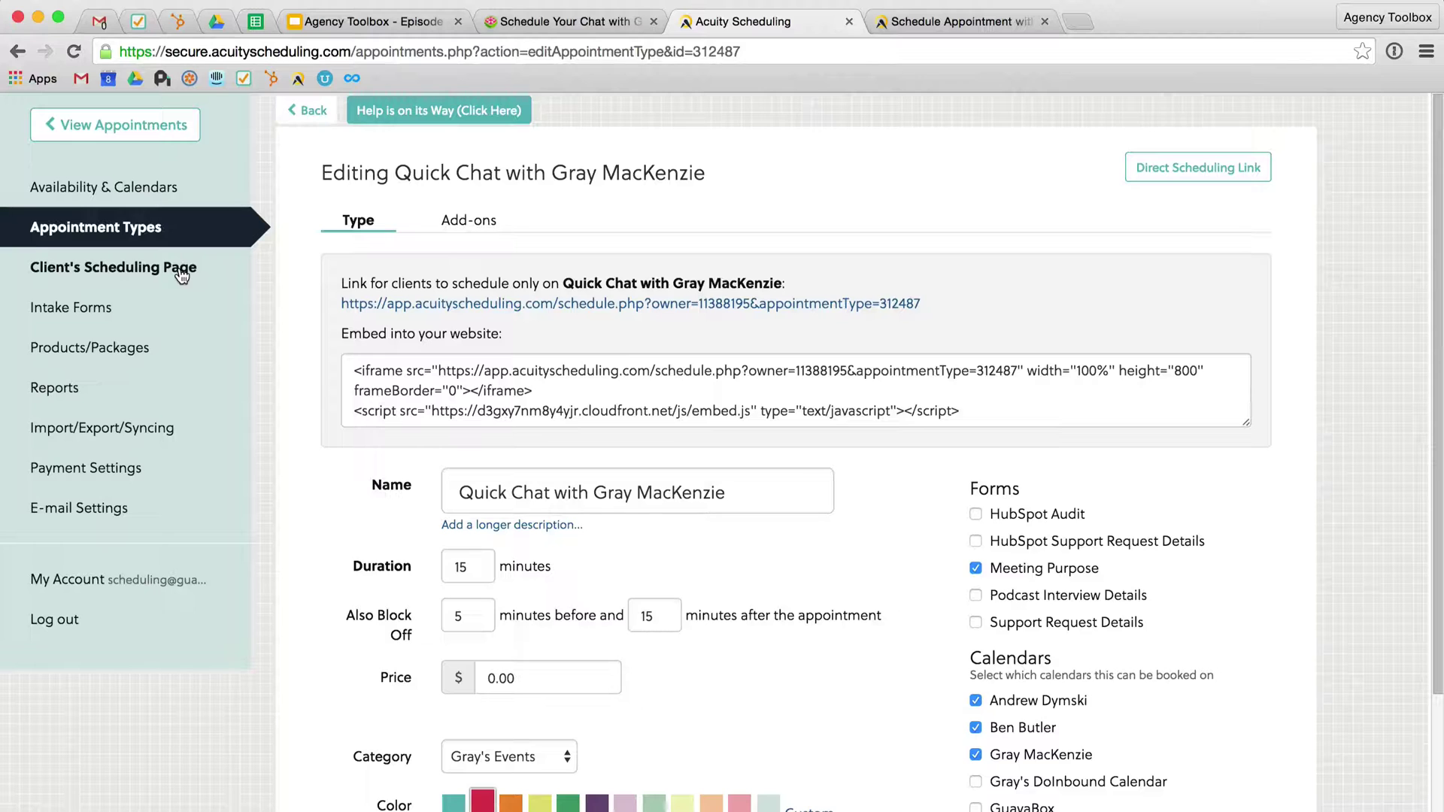
Open the Client's Scheduling Page Appearance settings and scroll to the scheduling page options.
{"action": "left_click", "coordinate": [158, 275]}
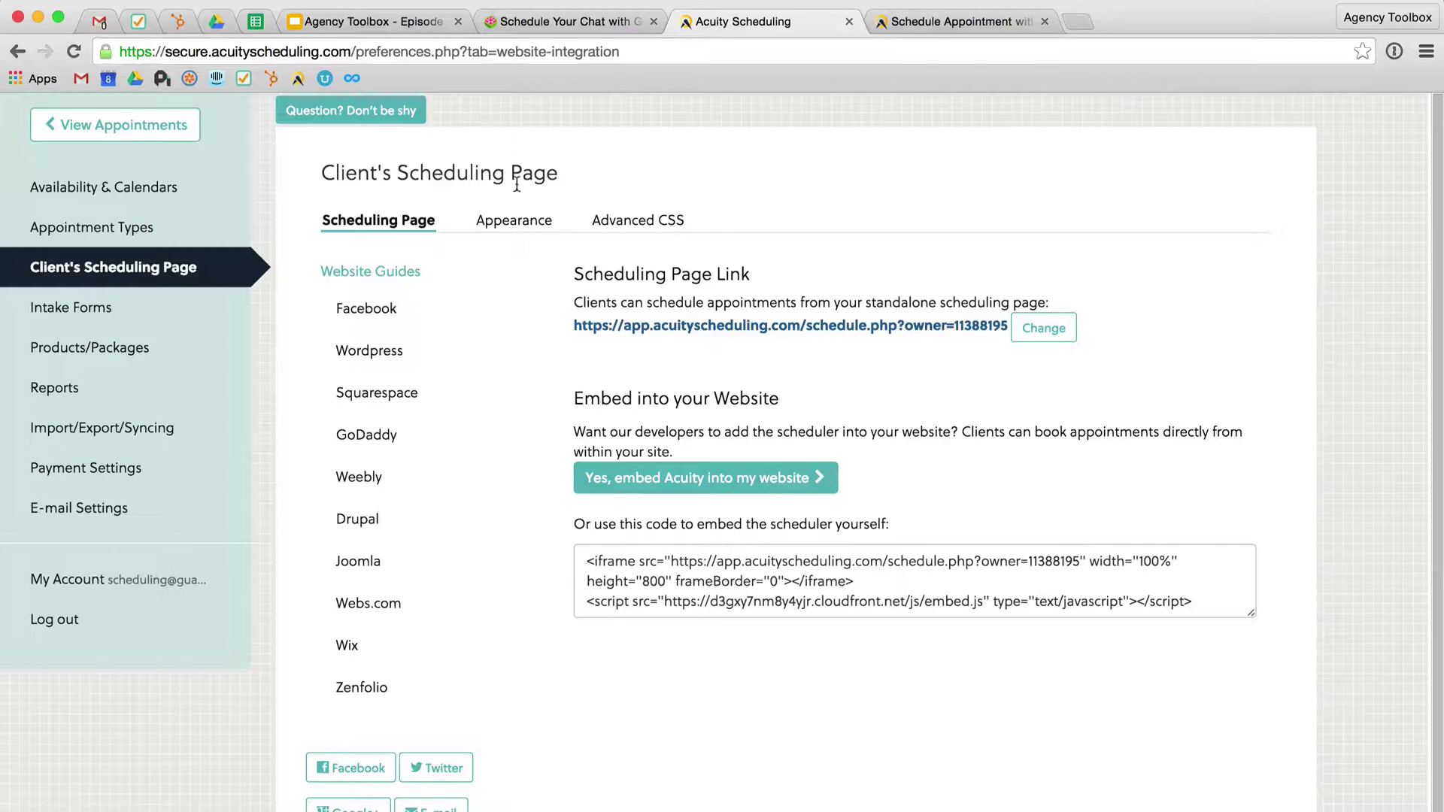
{"action": "left_click", "coordinate": [515, 218]}
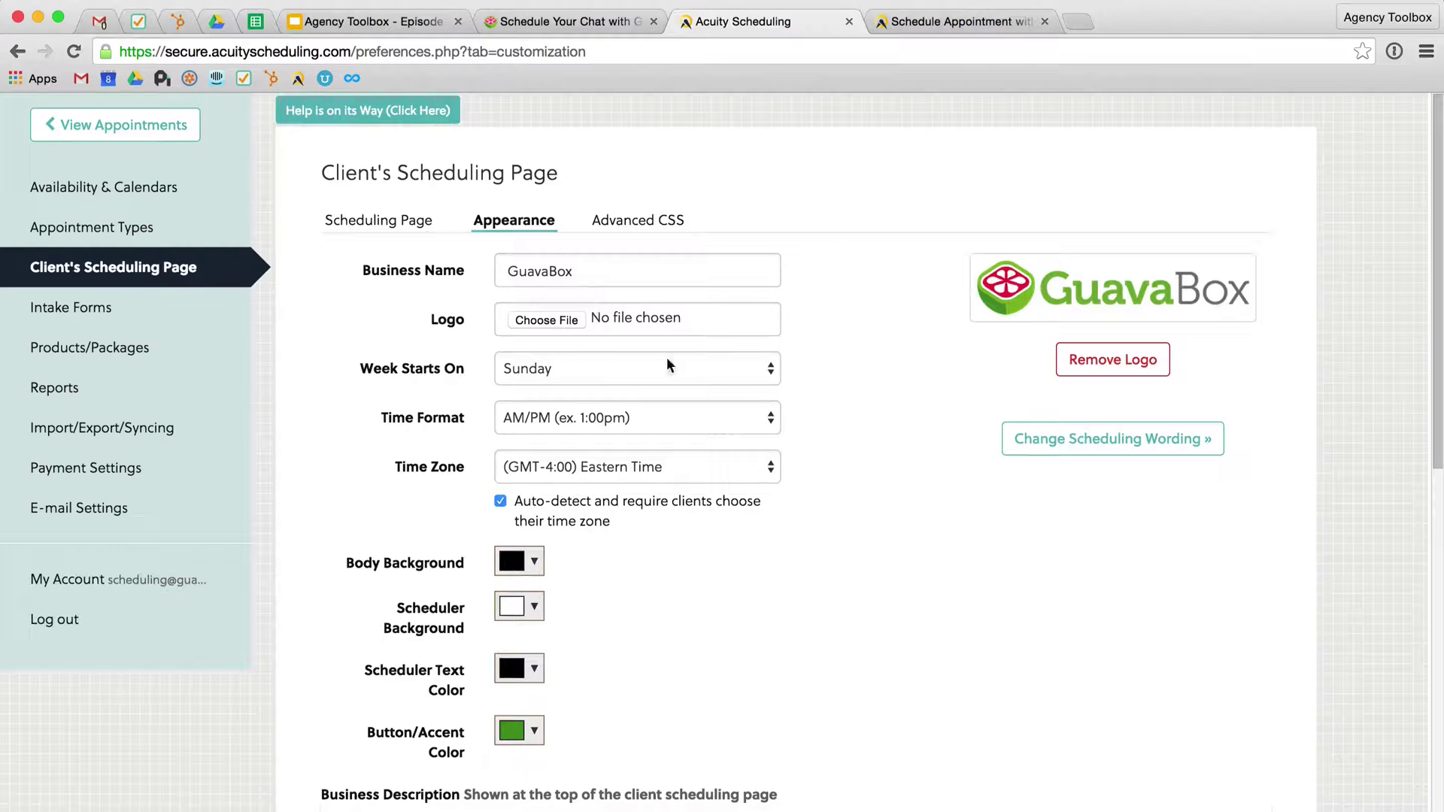
{"action": "scroll", "coordinate": [659, 520], "scroll_direction": "down", "scroll_amount": 1}
{"action": "scroll", "coordinate": [658, 532], "scroll_direction": "down", "scroll_amount": 10}
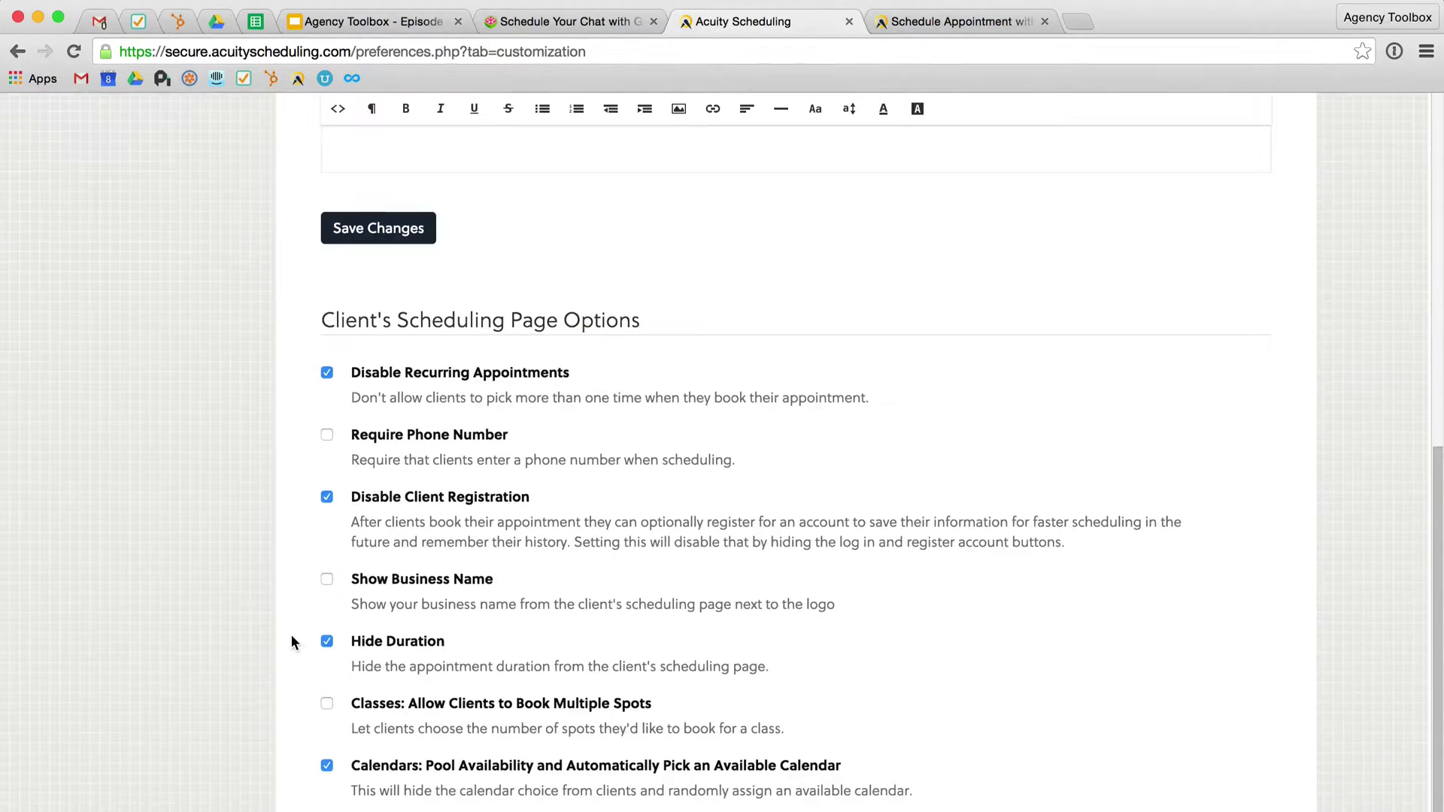
{"action": "scroll", "coordinate": [291, 635], "scroll_direction": "down", "scroll_amount": 2}
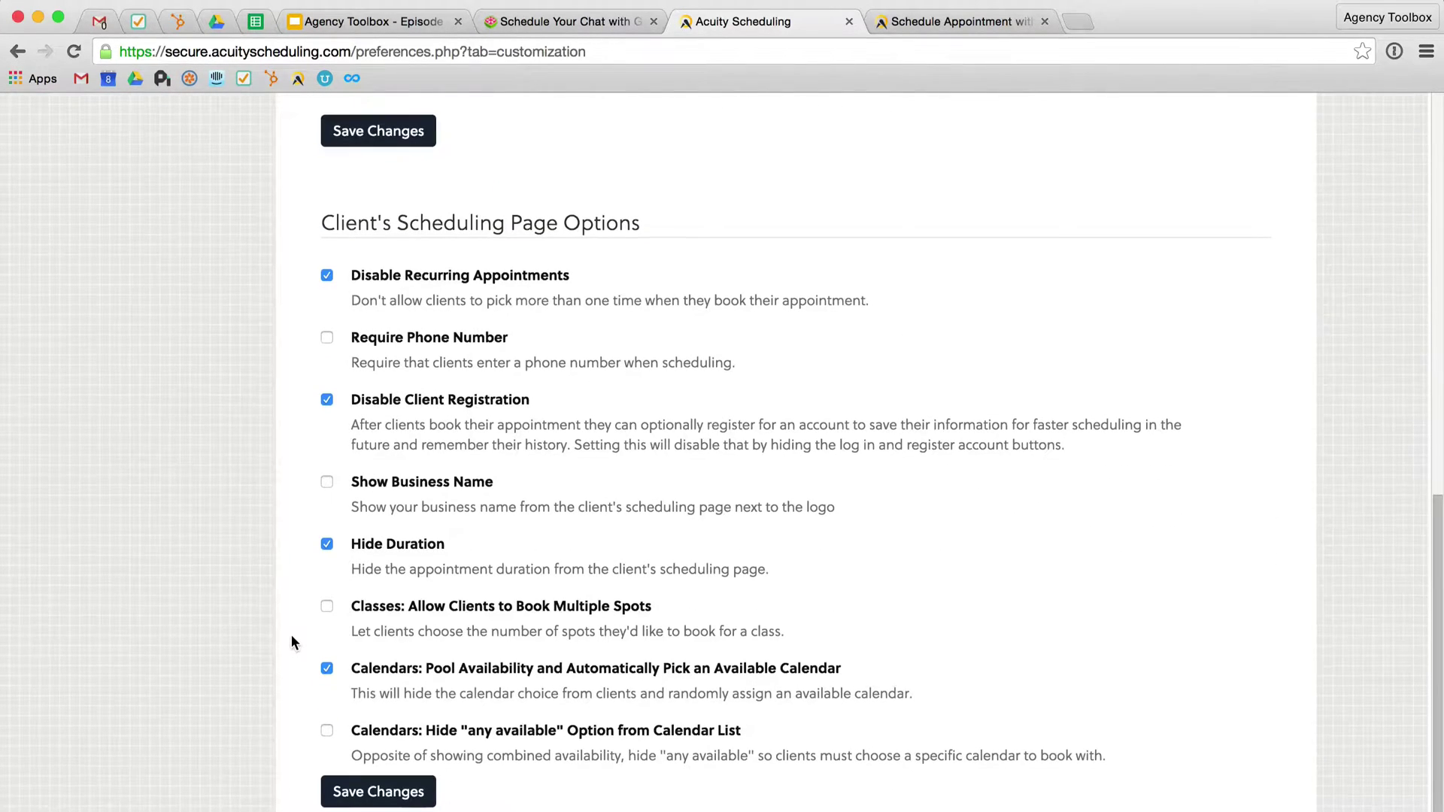
{"action": "scroll", "coordinate": [641, 299], "scroll_direction": "up", "scroll_amount": 1}
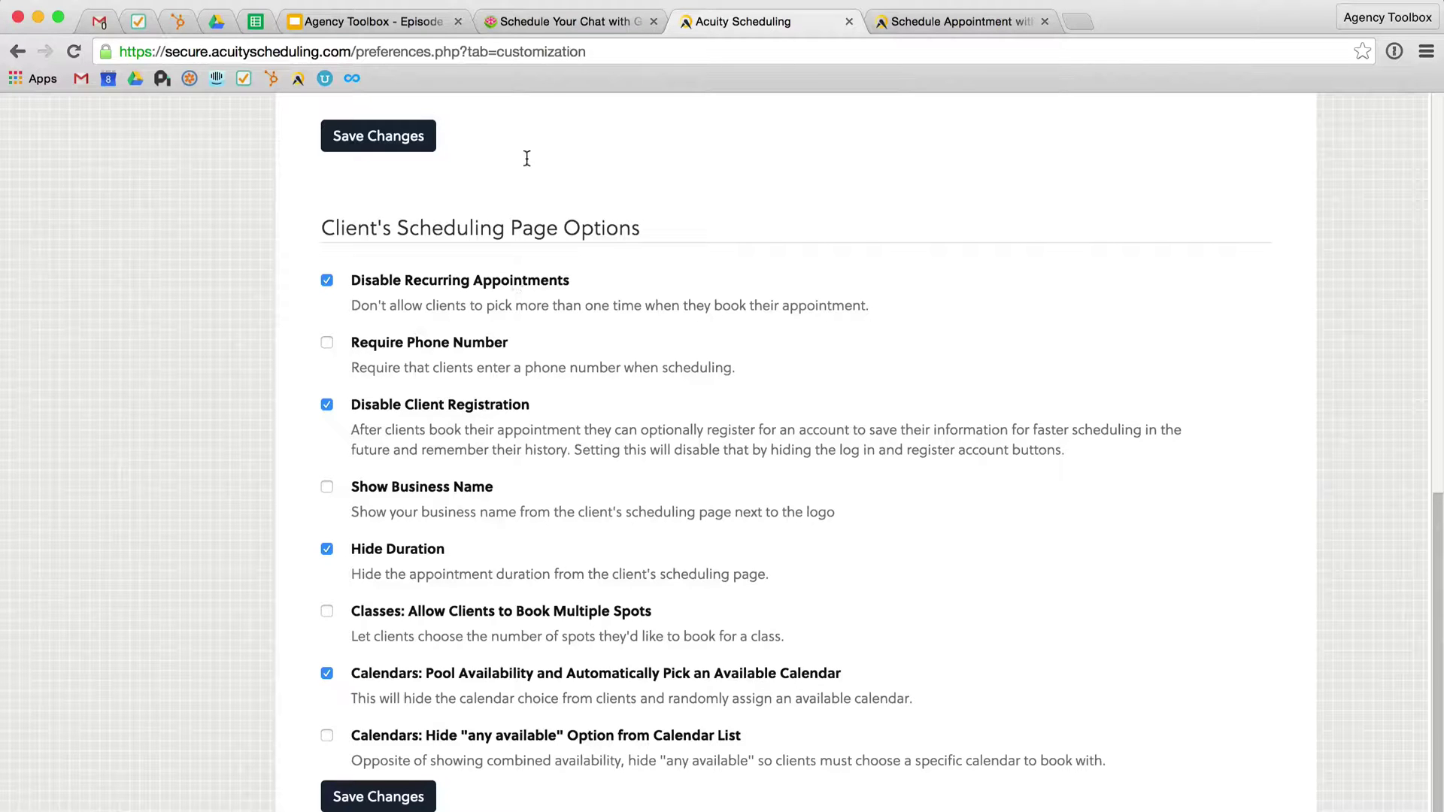
{"action": "left_click", "coordinate": [541, 18]}
{"action": "left_click", "coordinate": [406, 524]}
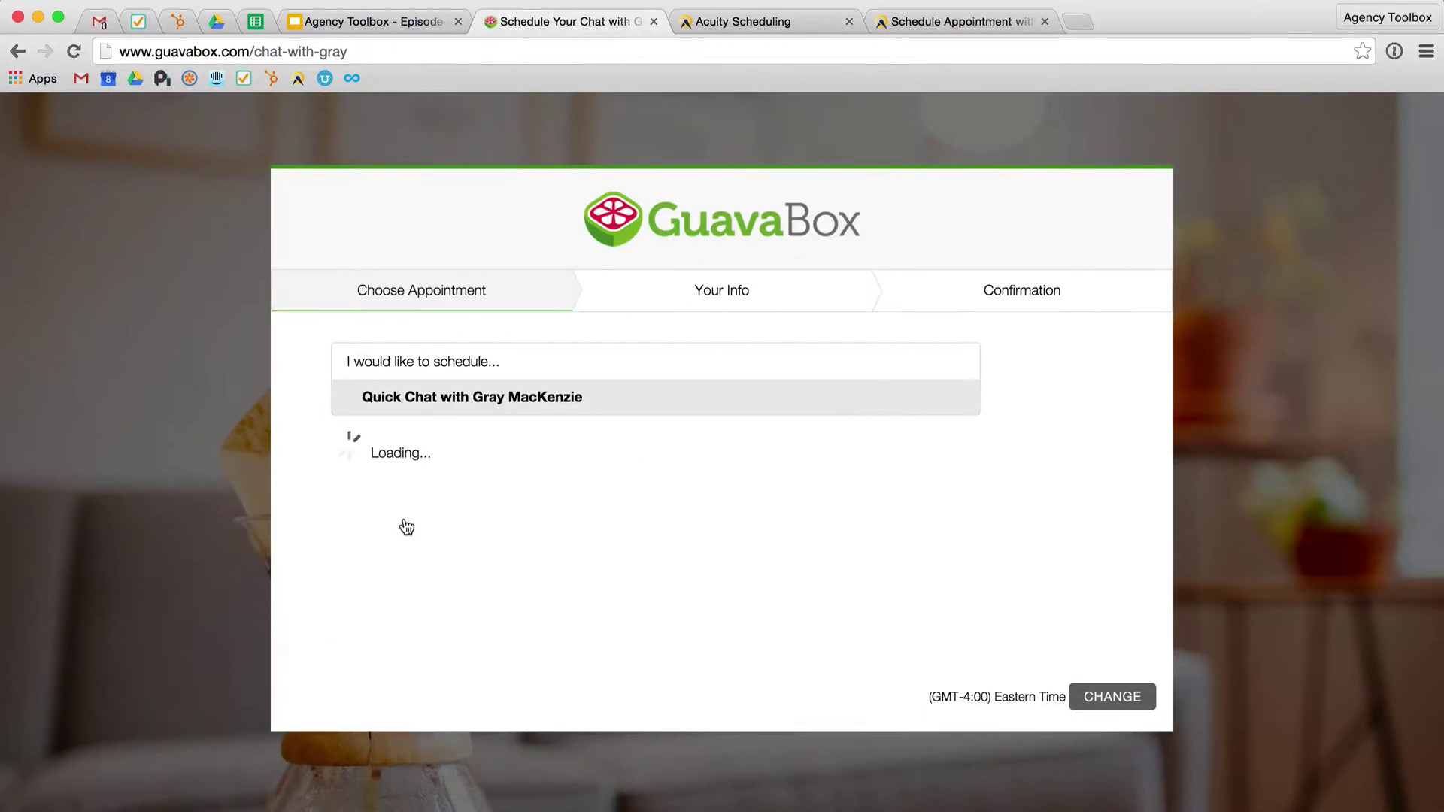
{"action": "left_click", "coordinate": [441, 594]}
{"action": "scroll", "coordinate": [441, 594], "scroll_direction": "down", "scroll_amount": 1}
{"action": "left_click", "coordinate": [436, 581]}
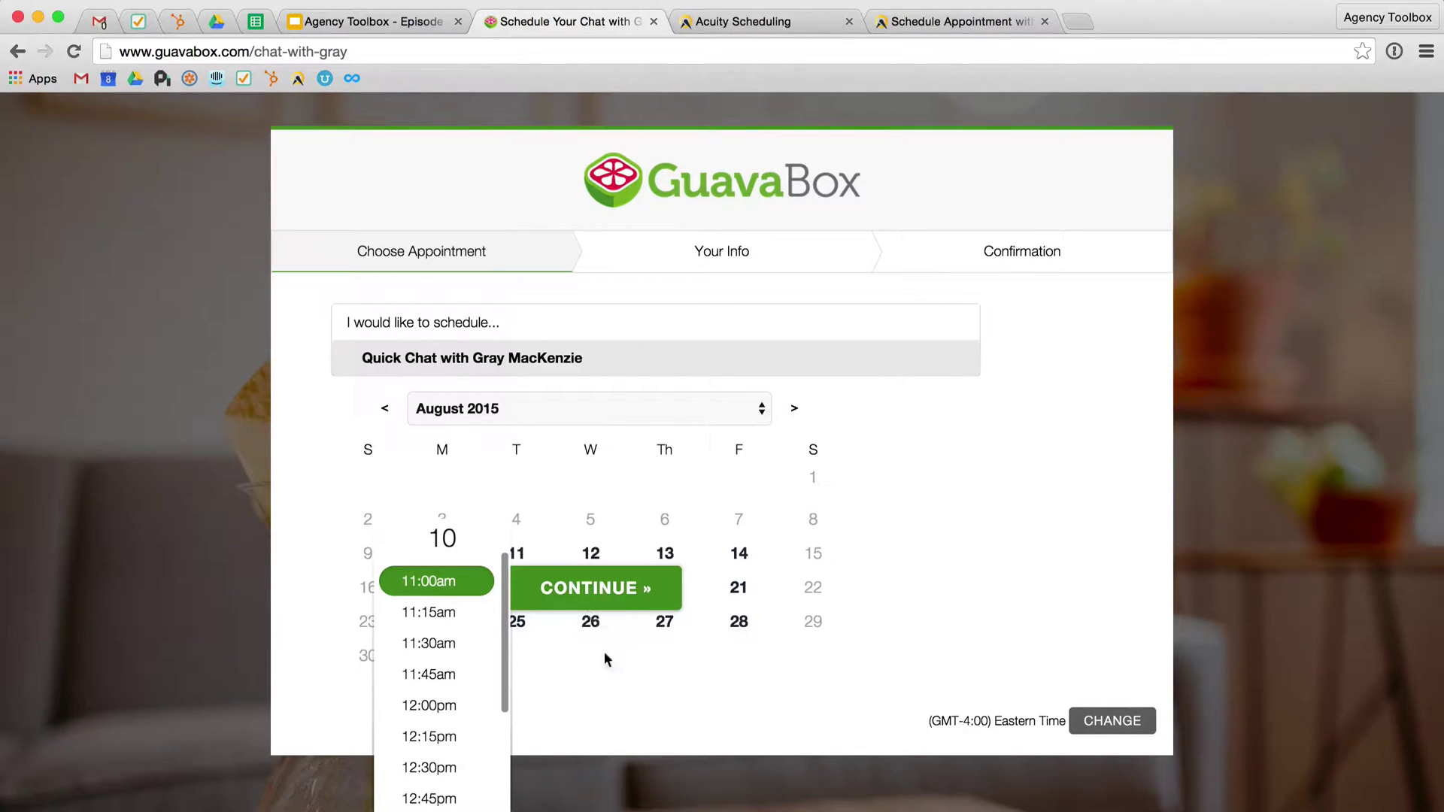
{"action": "left_click", "coordinate": [704, 24]}
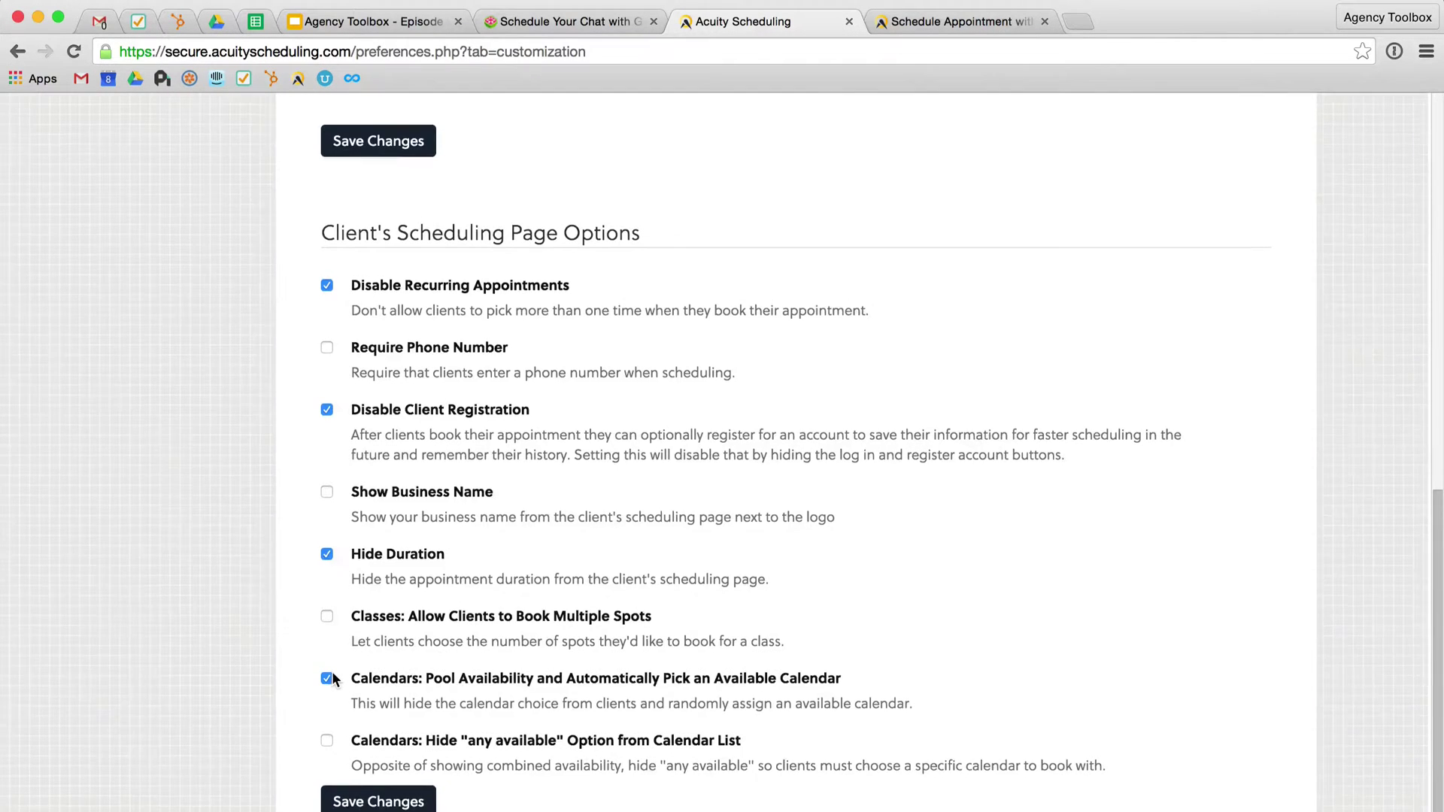
{"action": "scroll", "coordinate": [332, 673], "scroll_direction": "up", "scroll_amount": 10}
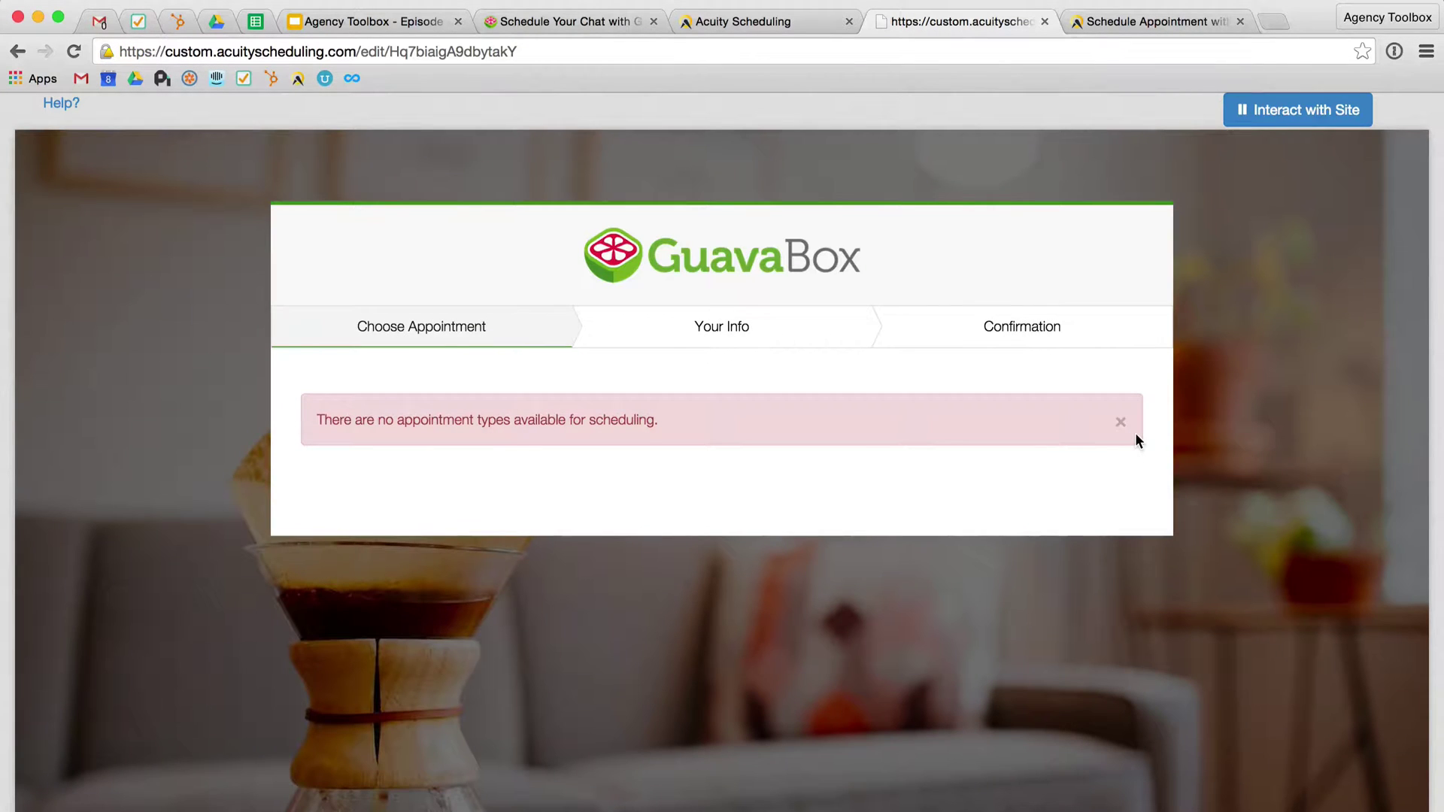
Change the Choose Appointment wording to 'Select Meeting' and submit it.
{"action": "left_click", "coordinate": [429, 326]}
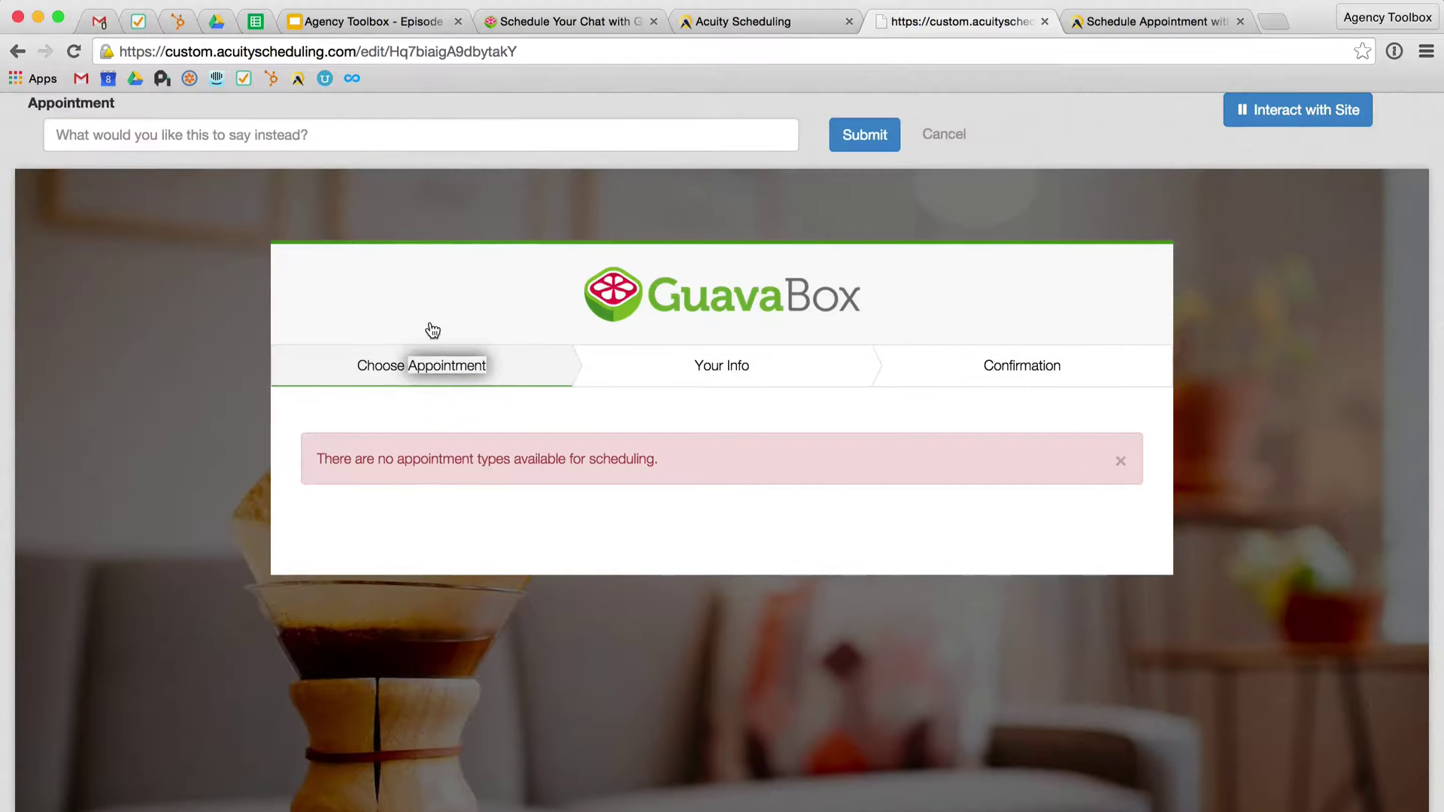
{"action": "left_click", "coordinate": [175, 124]}
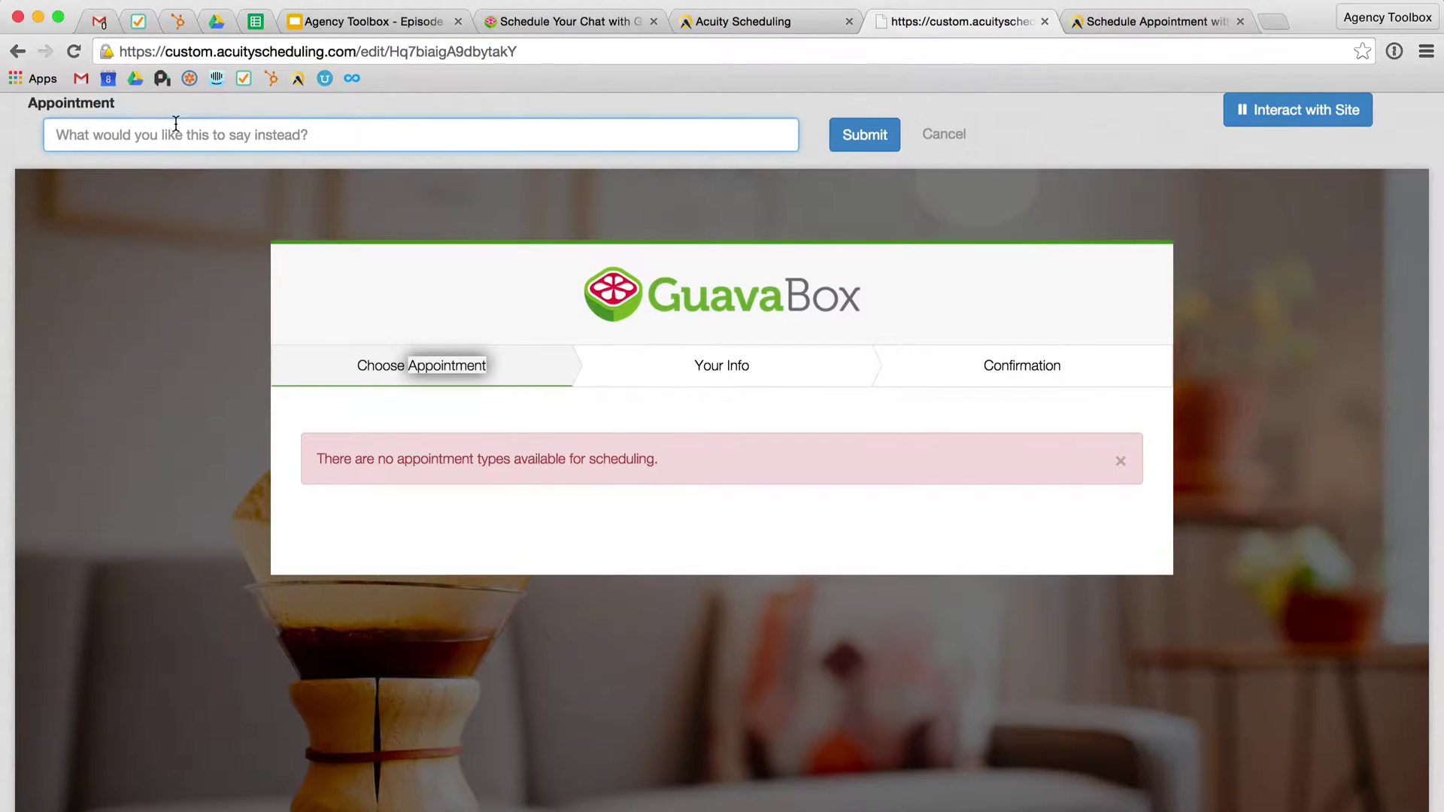
{"action": "type", "text": "Select Meeting"}
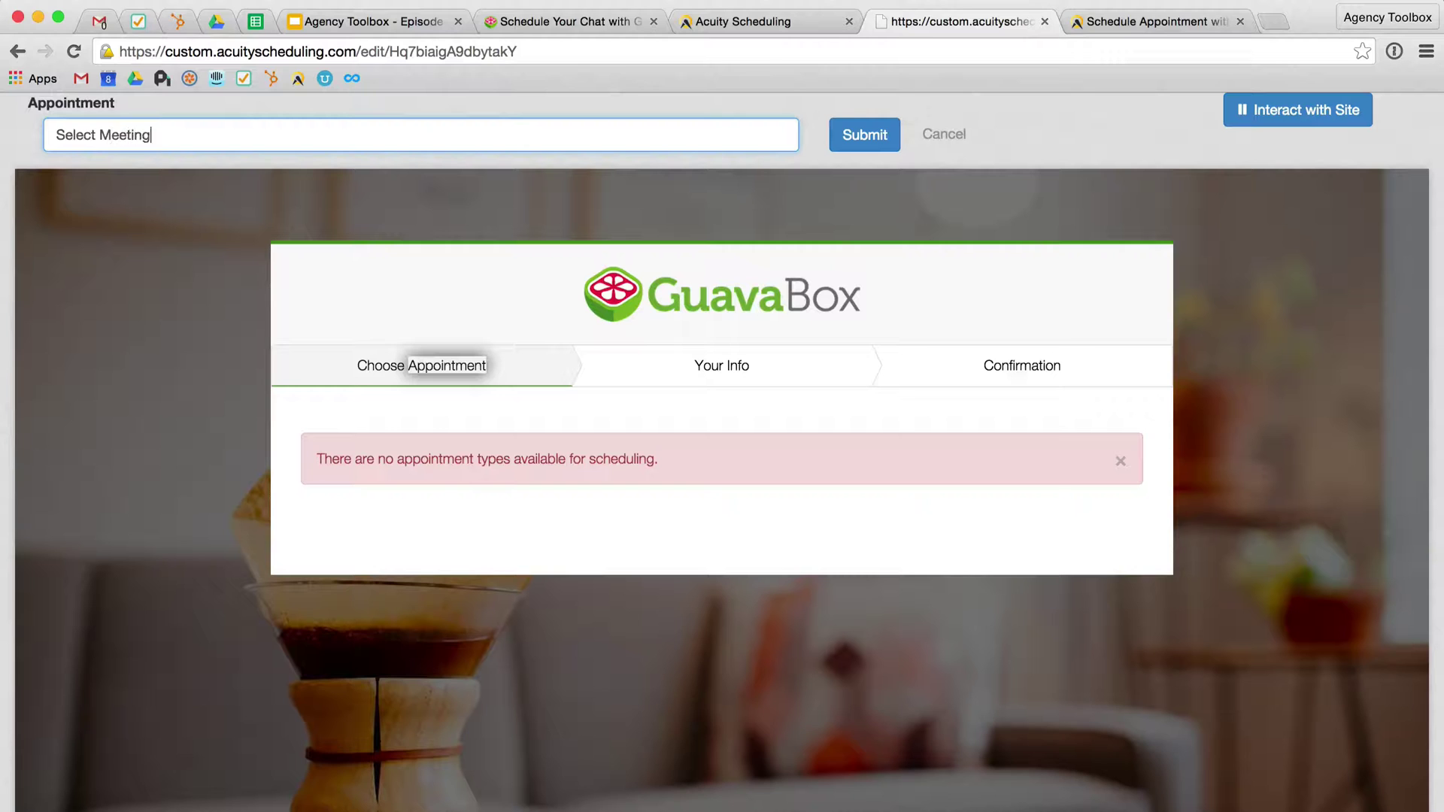
{"action": "left_click", "coordinate": [869, 138]}
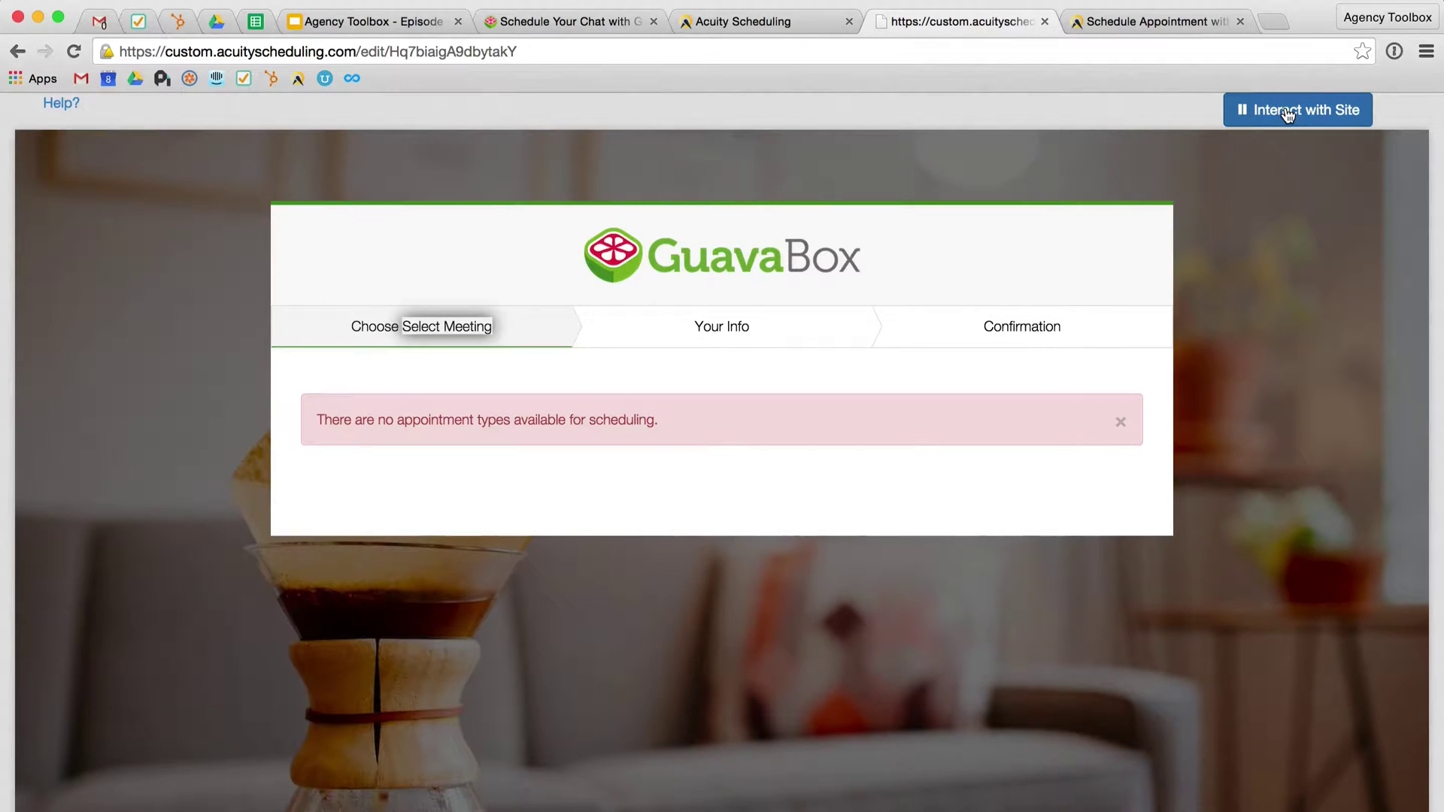
Reword the first step label to 'Appointment', save it, and close the wording editor.
{"action": "left_click", "coordinate": [452, 330]}
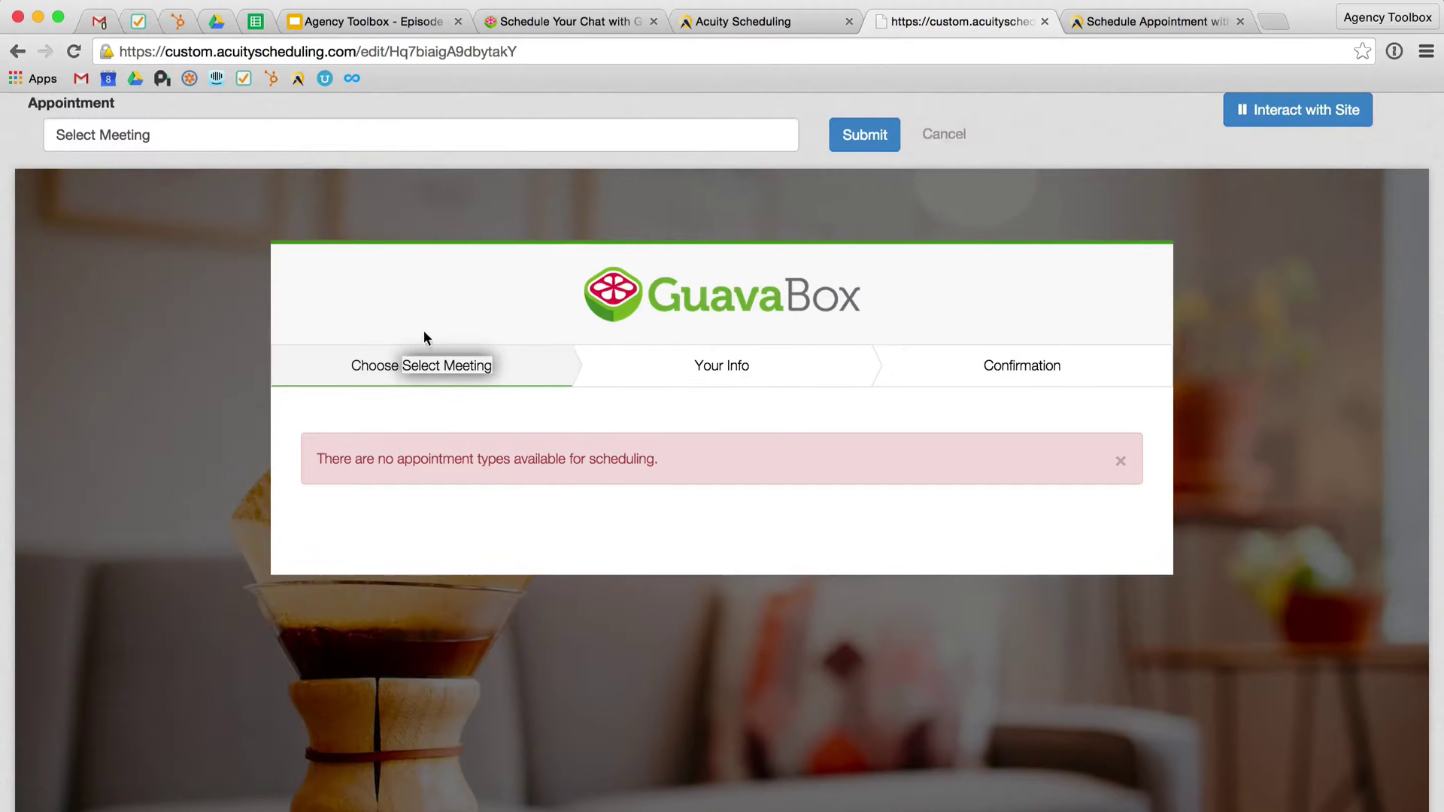
{"action": "left_click", "coordinate": [151, 135]}
{"action": "type", "text": "Appo"}
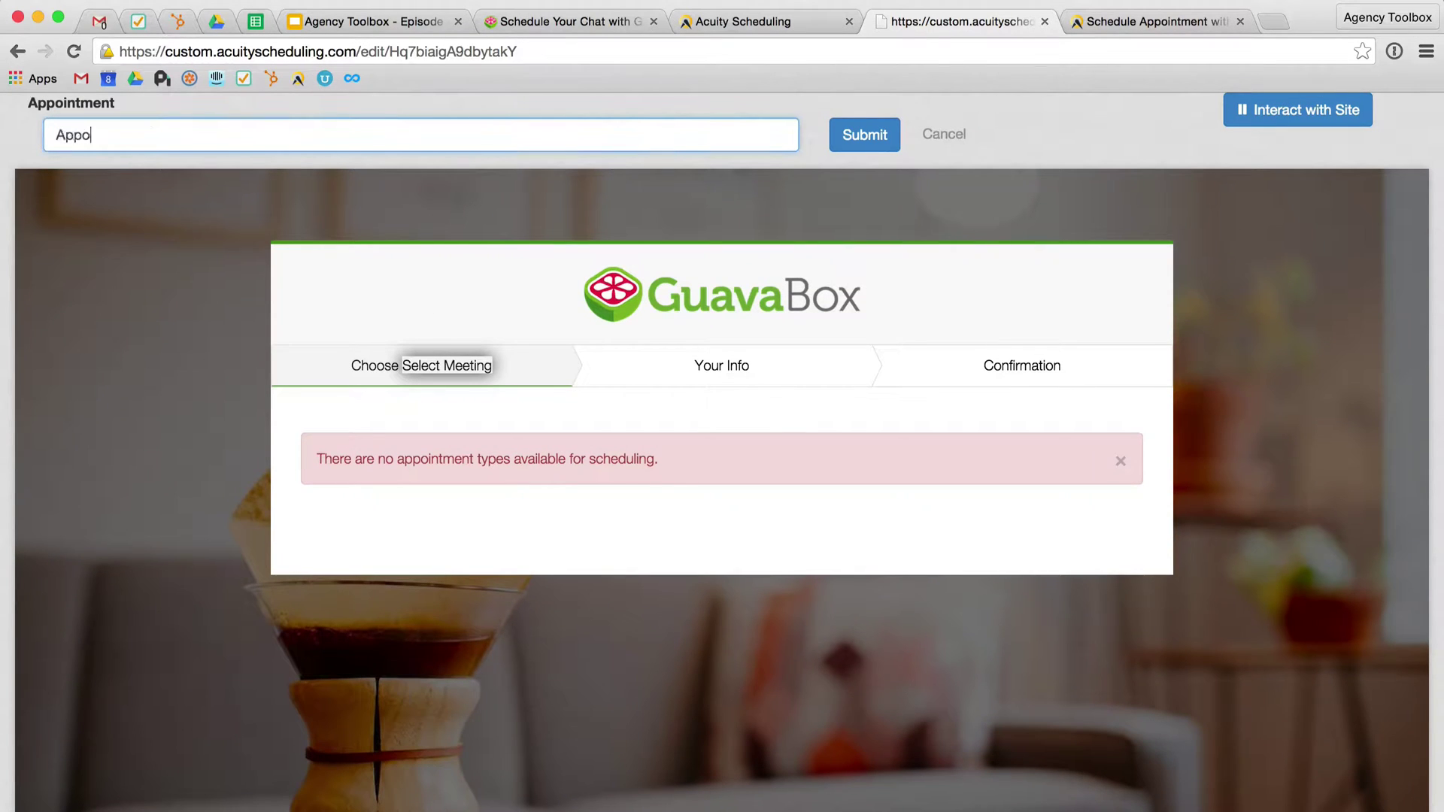
{"action": "type", "text": "intment"}
{"action": "left_click", "coordinate": [867, 133]}
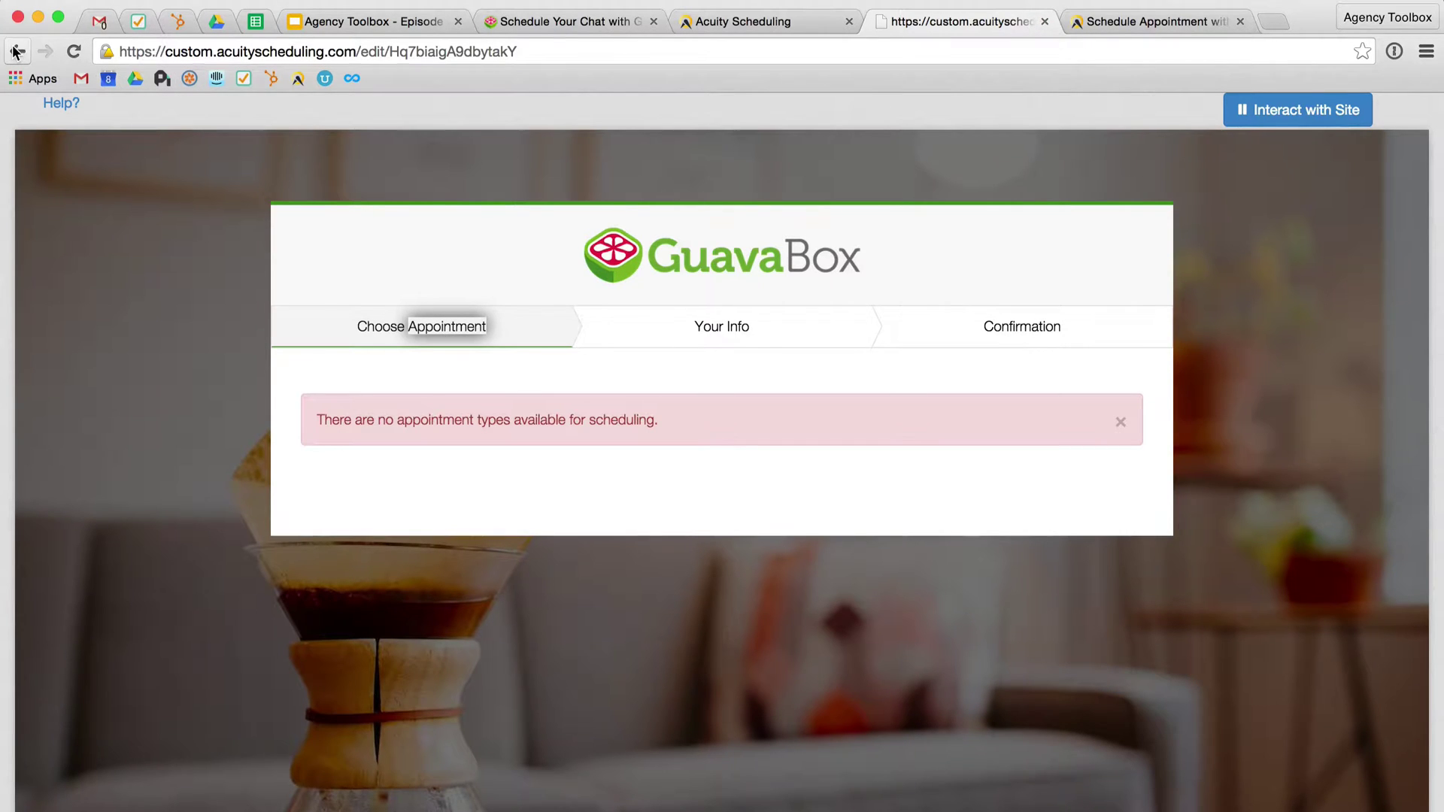
{"action": "left_click", "coordinate": [1046, 22]}
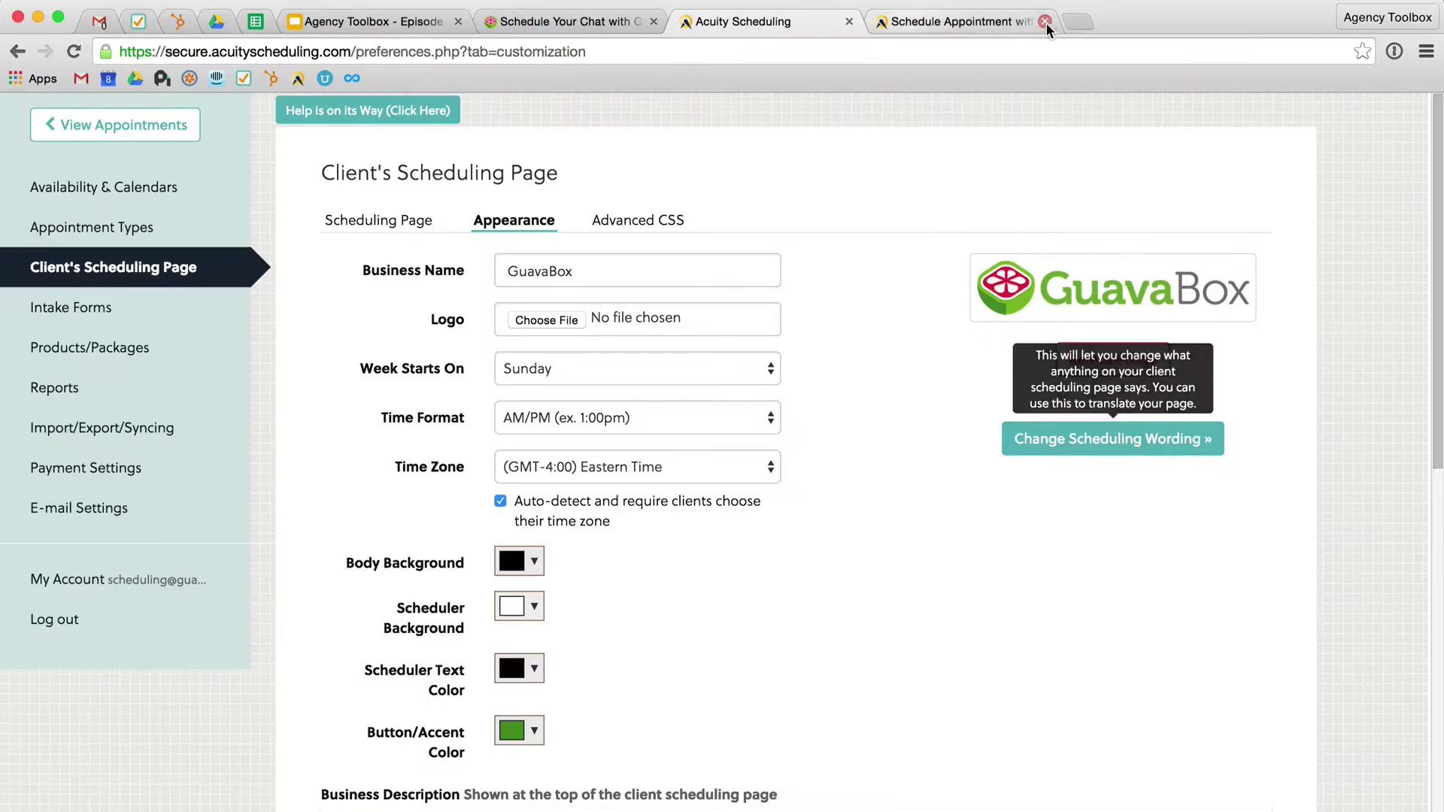
{"action": "left_click", "coordinate": [632, 221]}
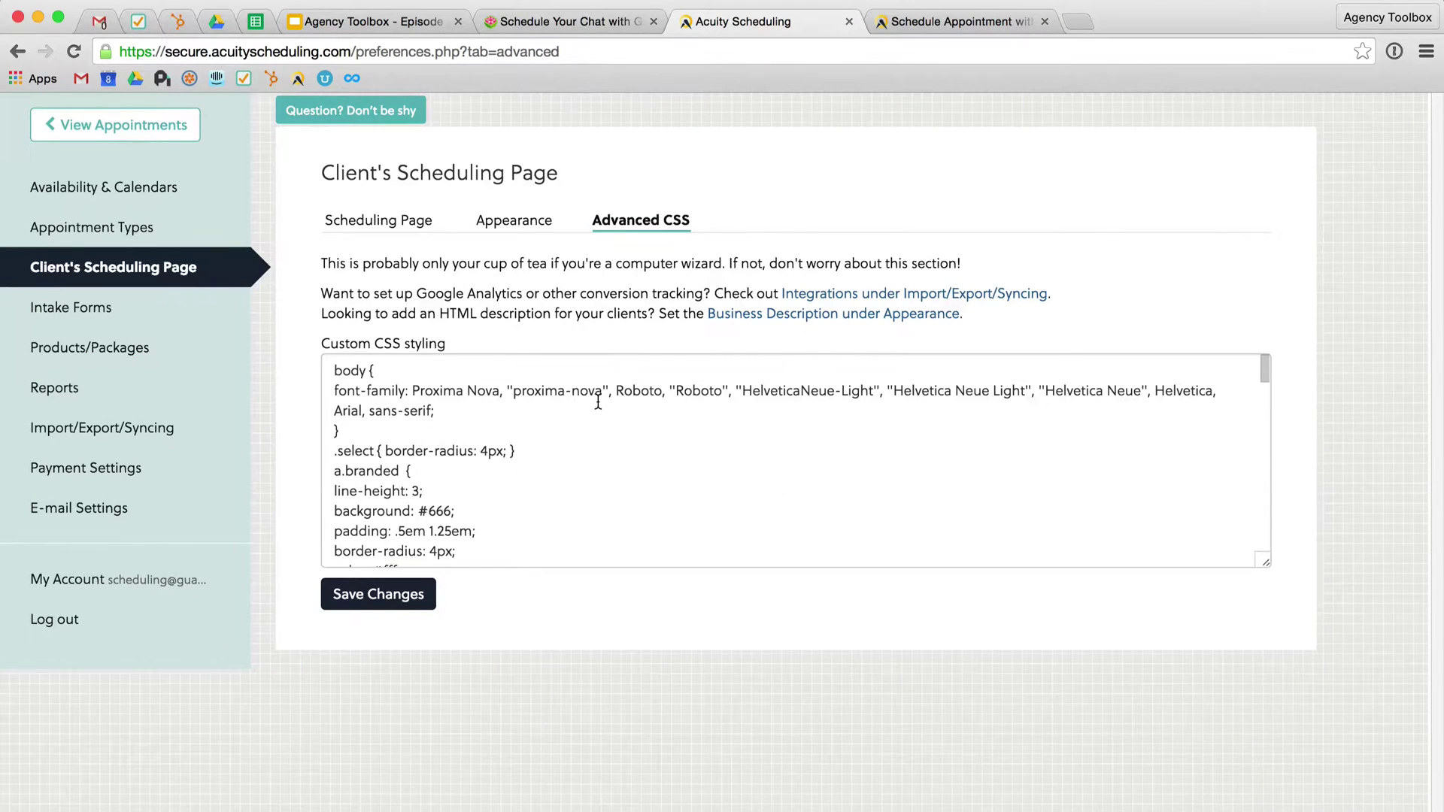
{"action": "scroll", "coordinate": [598, 403], "scroll_direction": "down", "scroll_amount": 20}
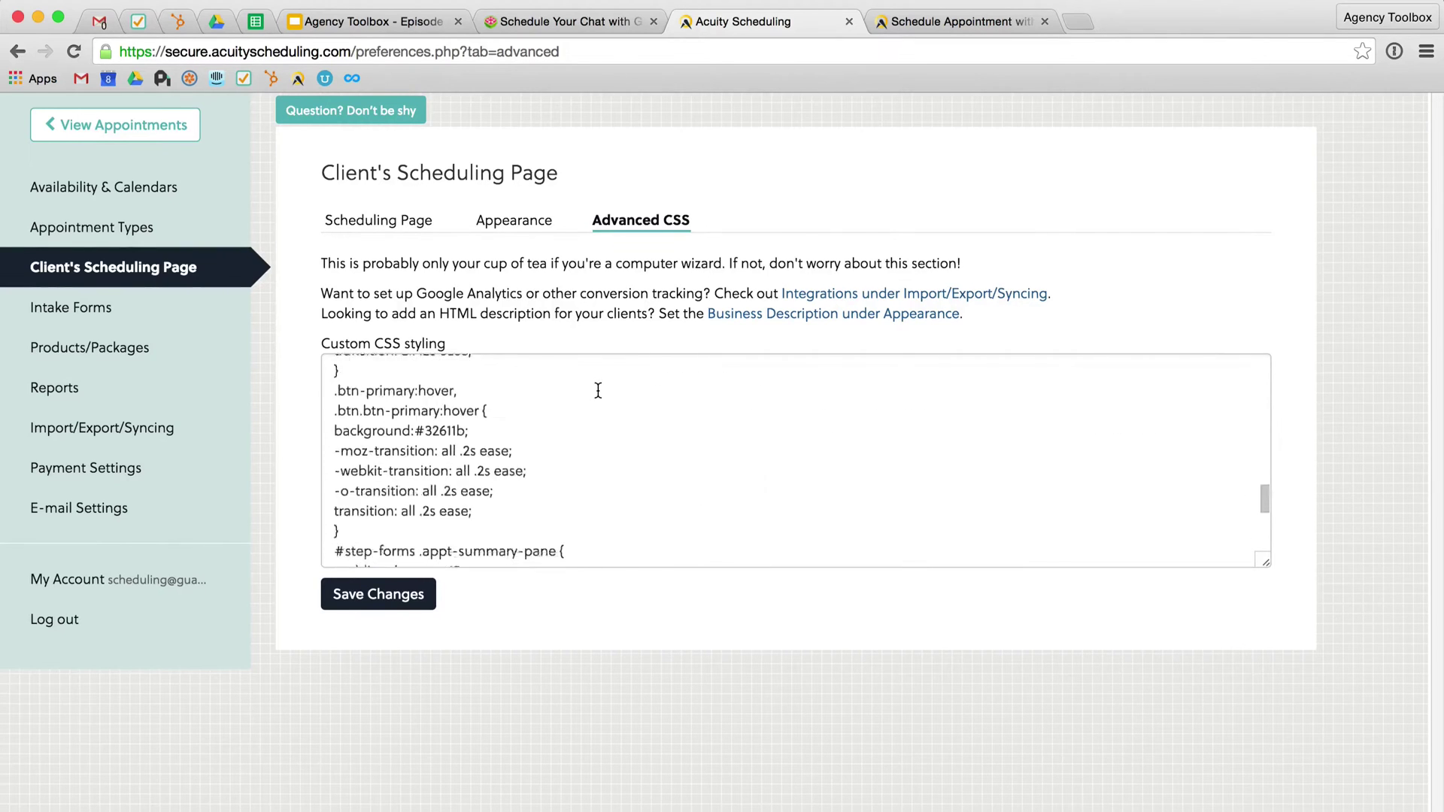
{"action": "scroll", "coordinate": [598, 391], "scroll_direction": "up", "scroll_amount": 20}
{"action": "left_click", "coordinate": [506, 235]}
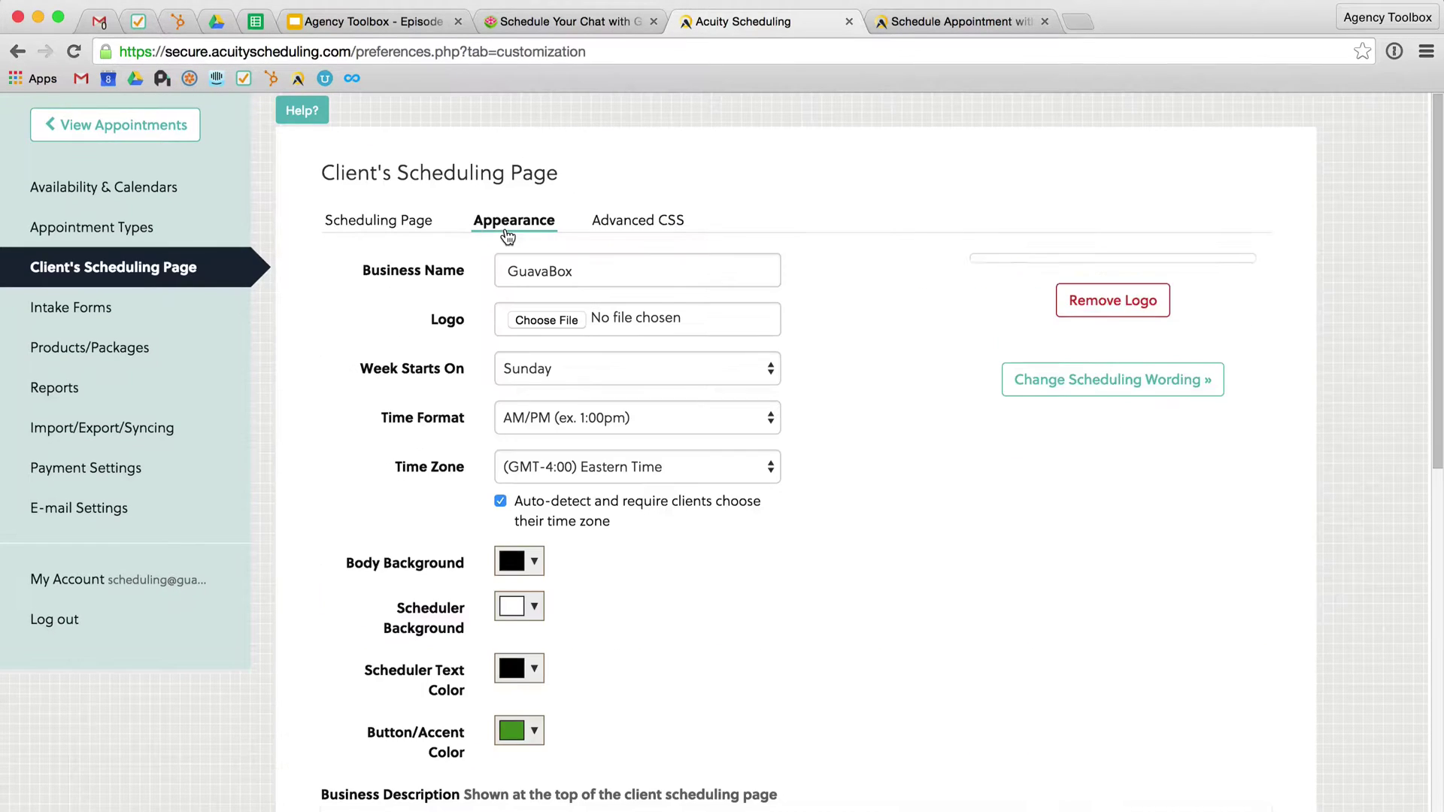
Open the HubSpot Support Request Details intake form, then the Products & Appointment Packages page.
{"action": "left_click", "coordinate": [68, 321]}
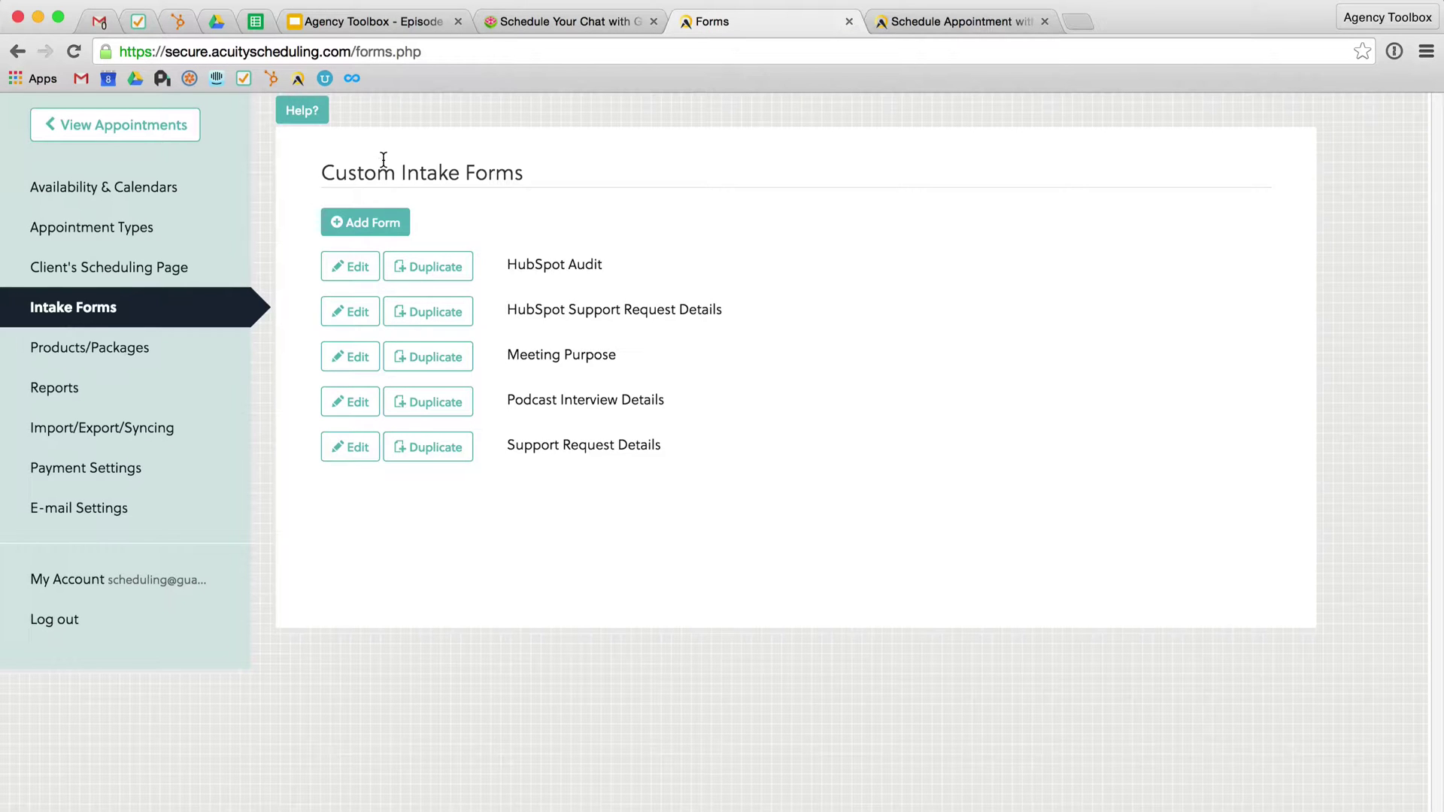
{"action": "left_click", "coordinate": [351, 311]}
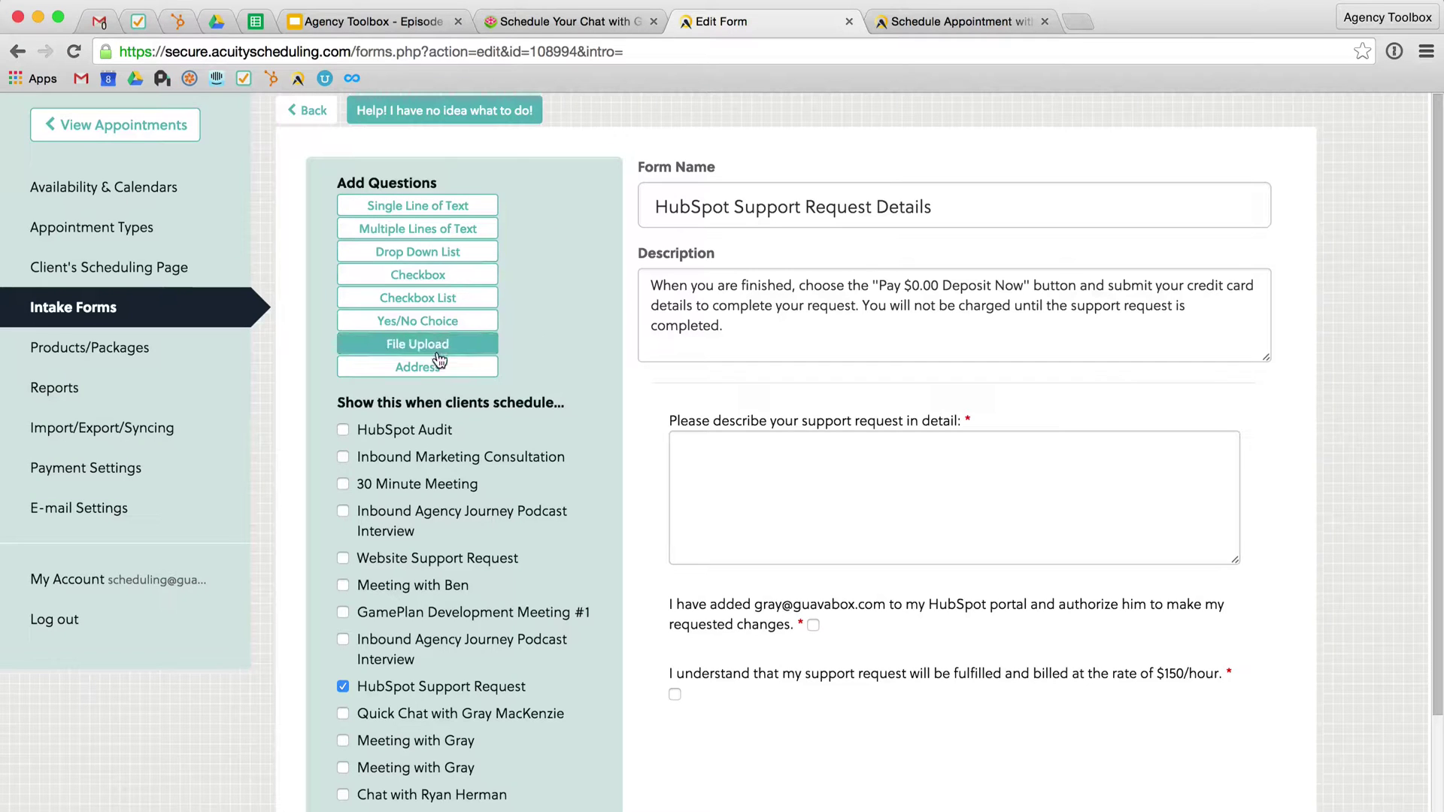
{"action": "mouse_move", "coordinate": [712, 543]}
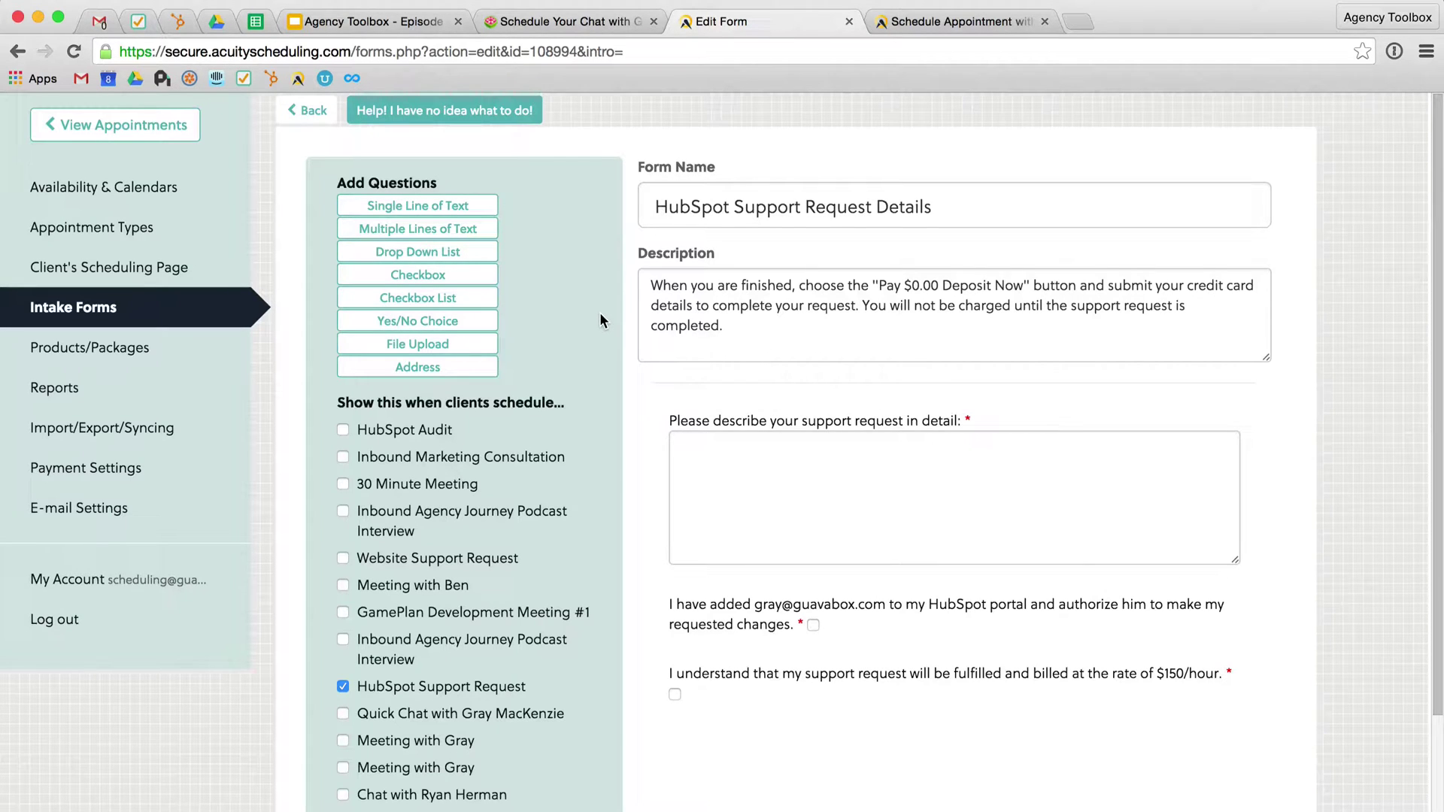
{"action": "left_click", "coordinate": [134, 351]}
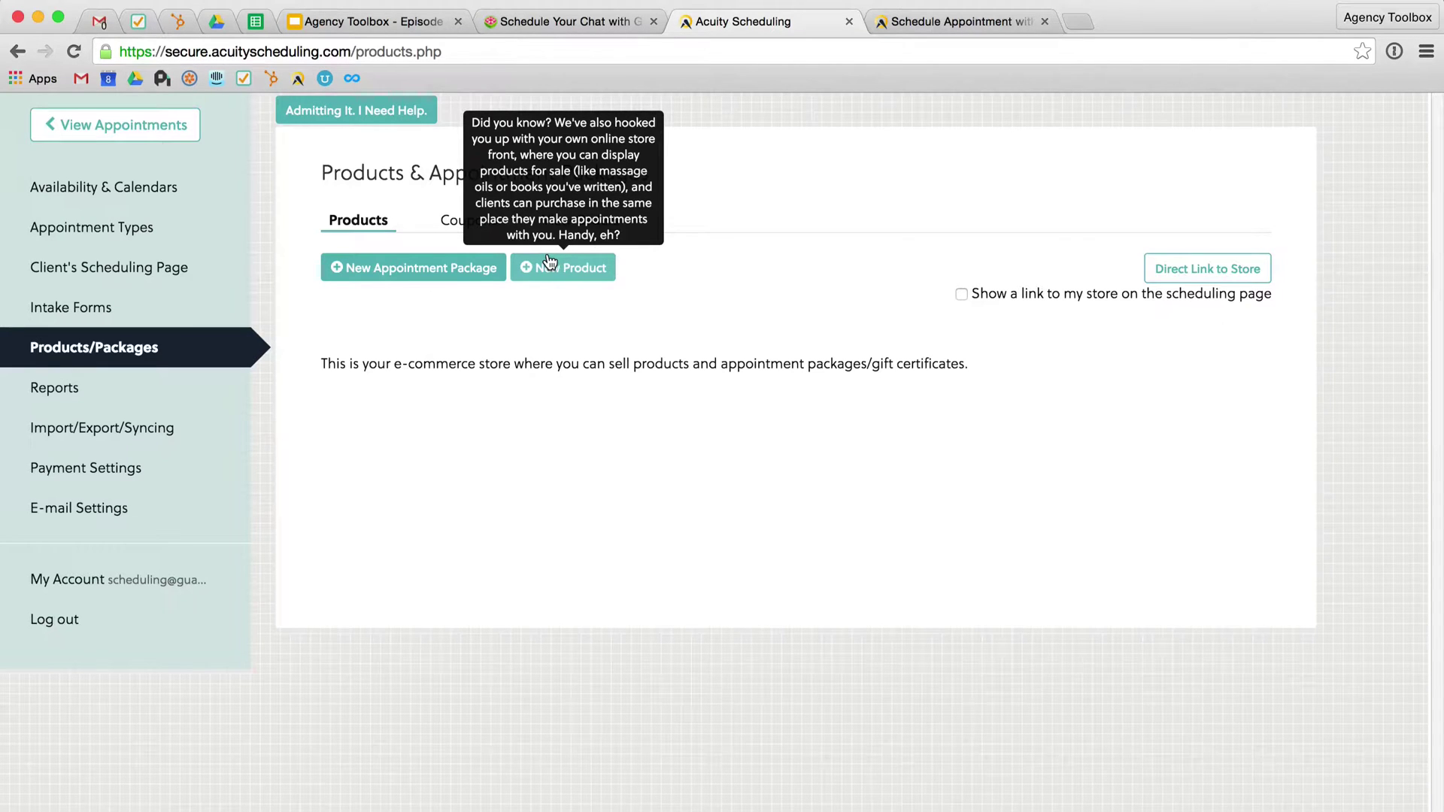
View the Coupons section of Products & Appointment Packages, which has no coupons yet.
{"action": "left_click", "coordinate": [466, 230]}
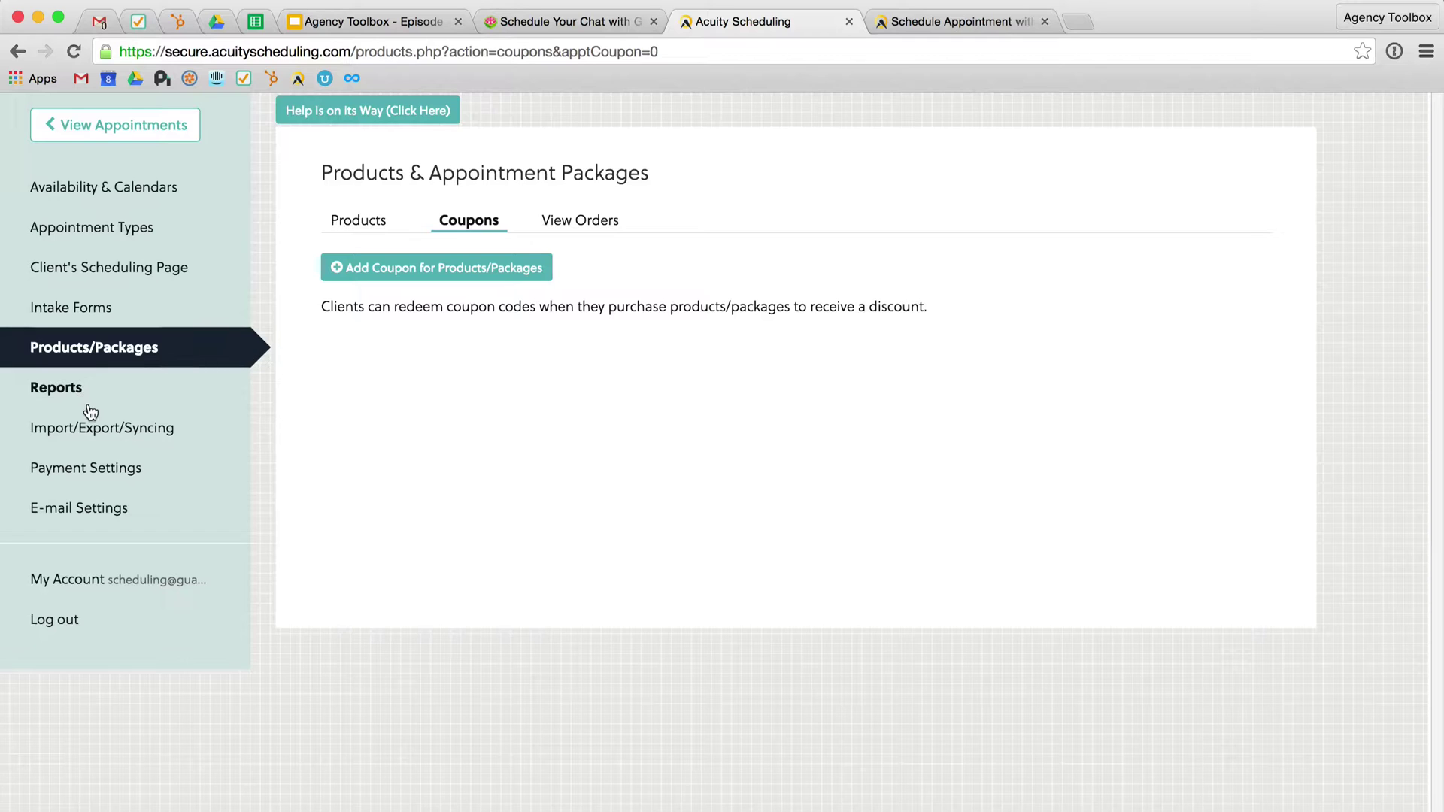
Look through the Google Calendar Syncing list, then show Payment Settings with Stripe and USD.
{"action": "left_click", "coordinate": [96, 430]}
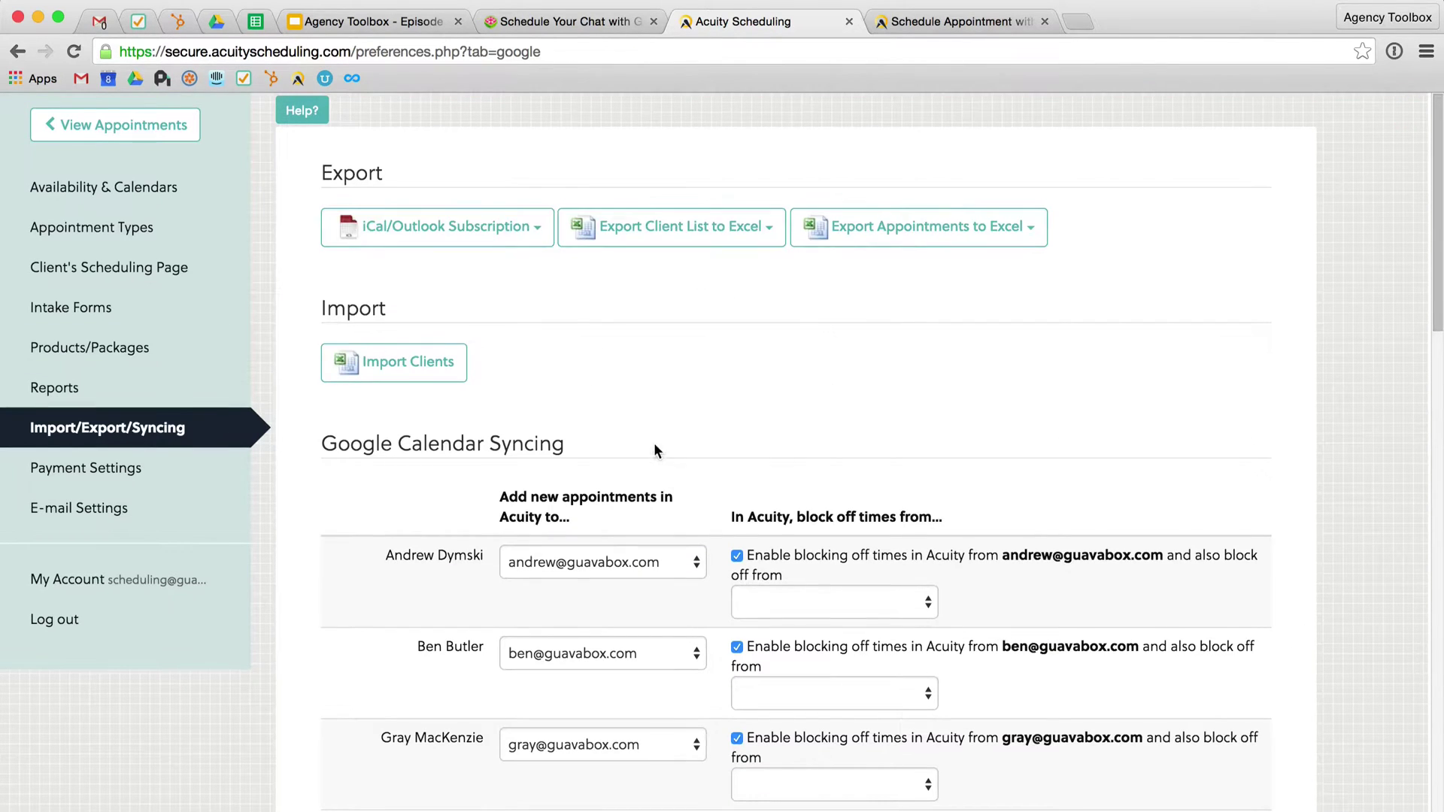
{"action": "scroll", "coordinate": [654, 450], "scroll_direction": "down", "scroll_amount": 2}
{"action": "scroll", "coordinate": [655, 450], "scroll_direction": "up", "scroll_amount": 1}
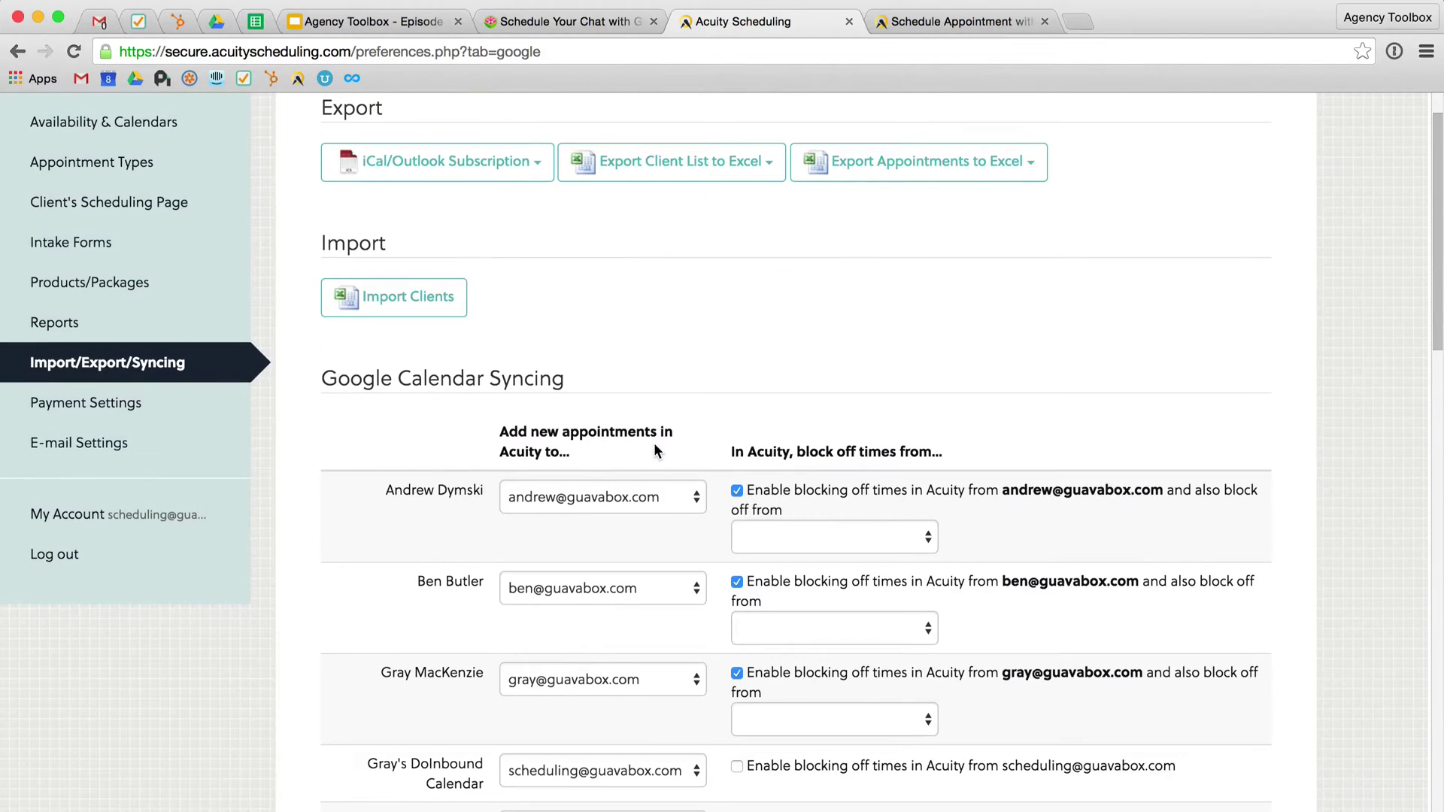
{"action": "scroll", "coordinate": [654, 450], "scroll_direction": "down", "scroll_amount": 10}
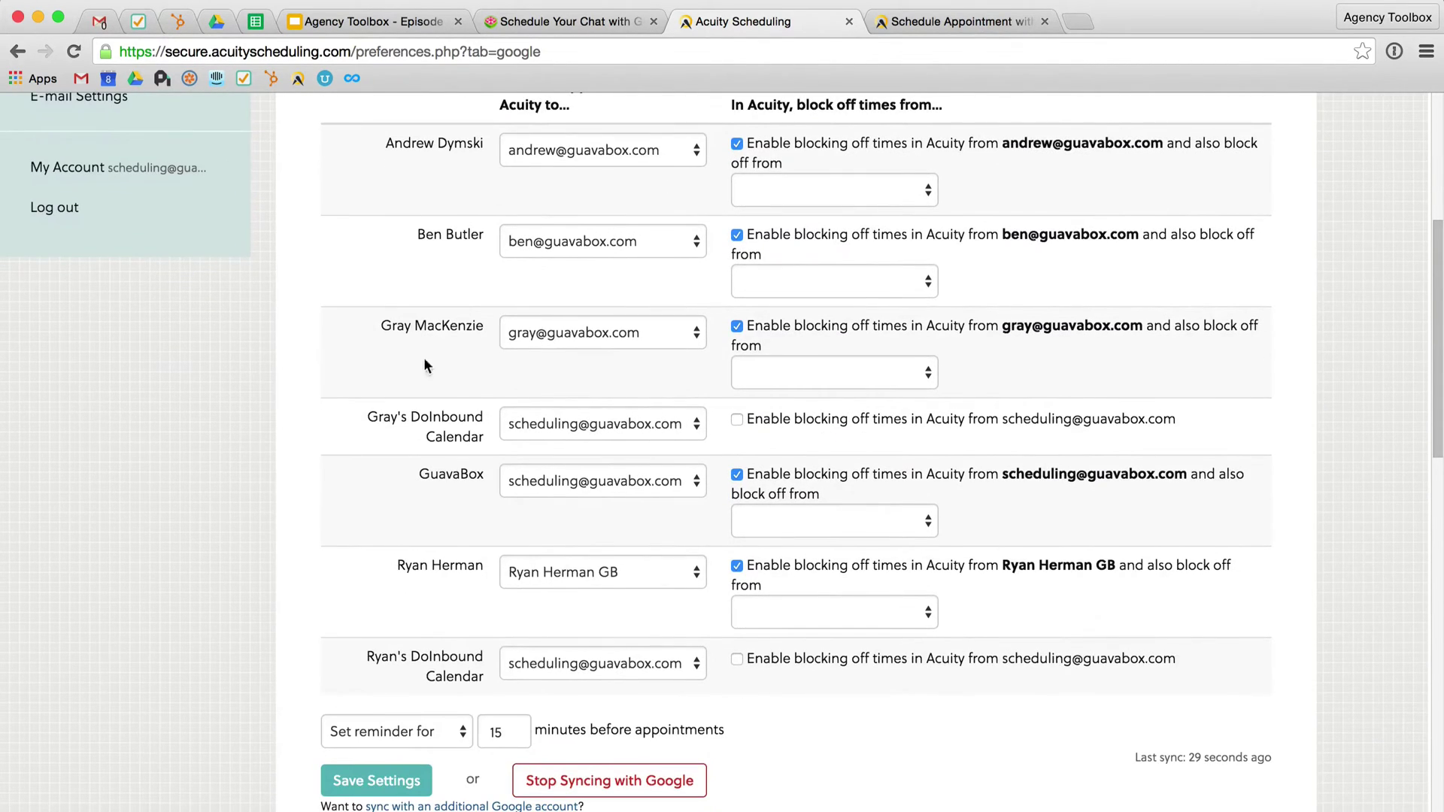
{"action": "scroll", "coordinate": [421, 473], "scroll_direction": "up", "scroll_amount": 10}
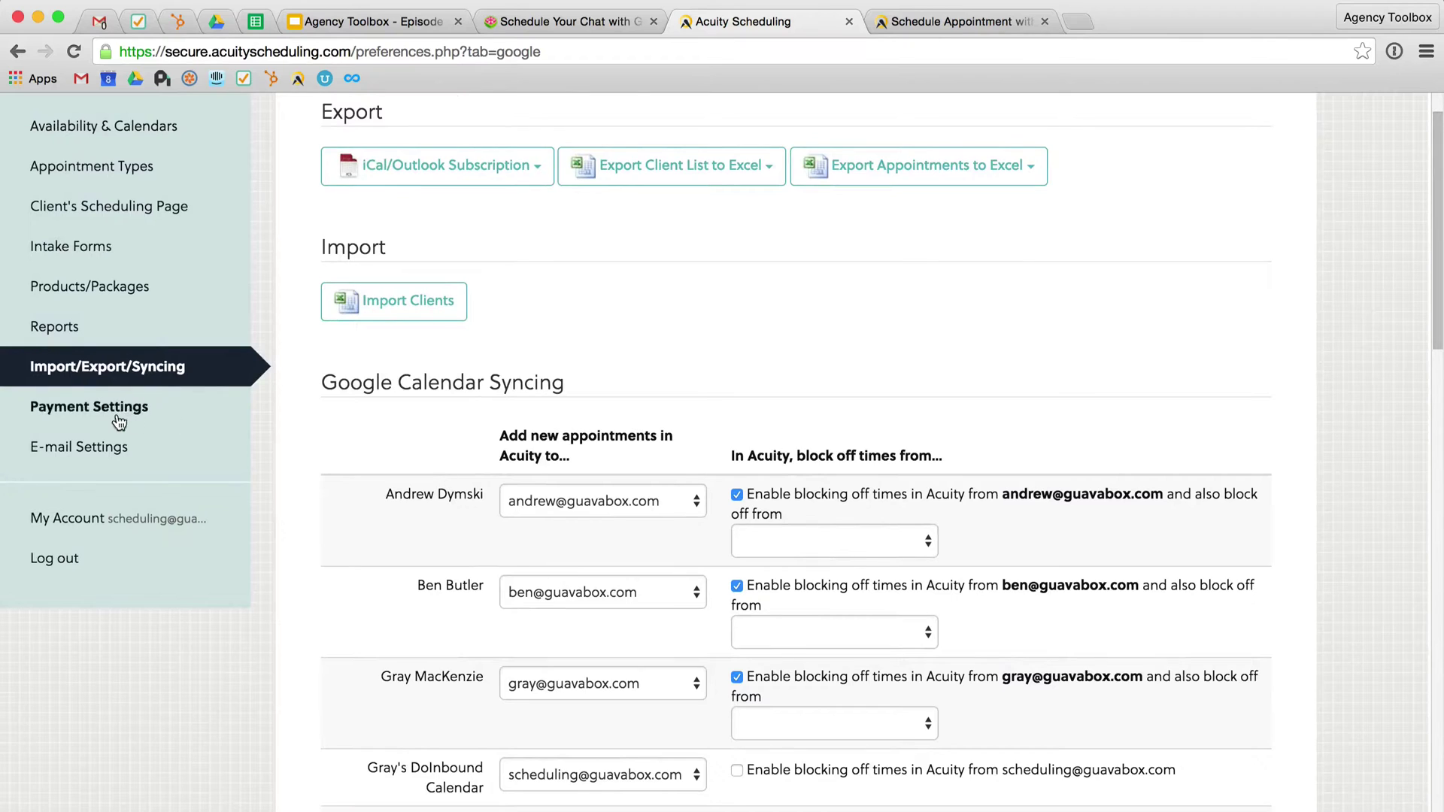
{"action": "left_click", "coordinate": [118, 412]}
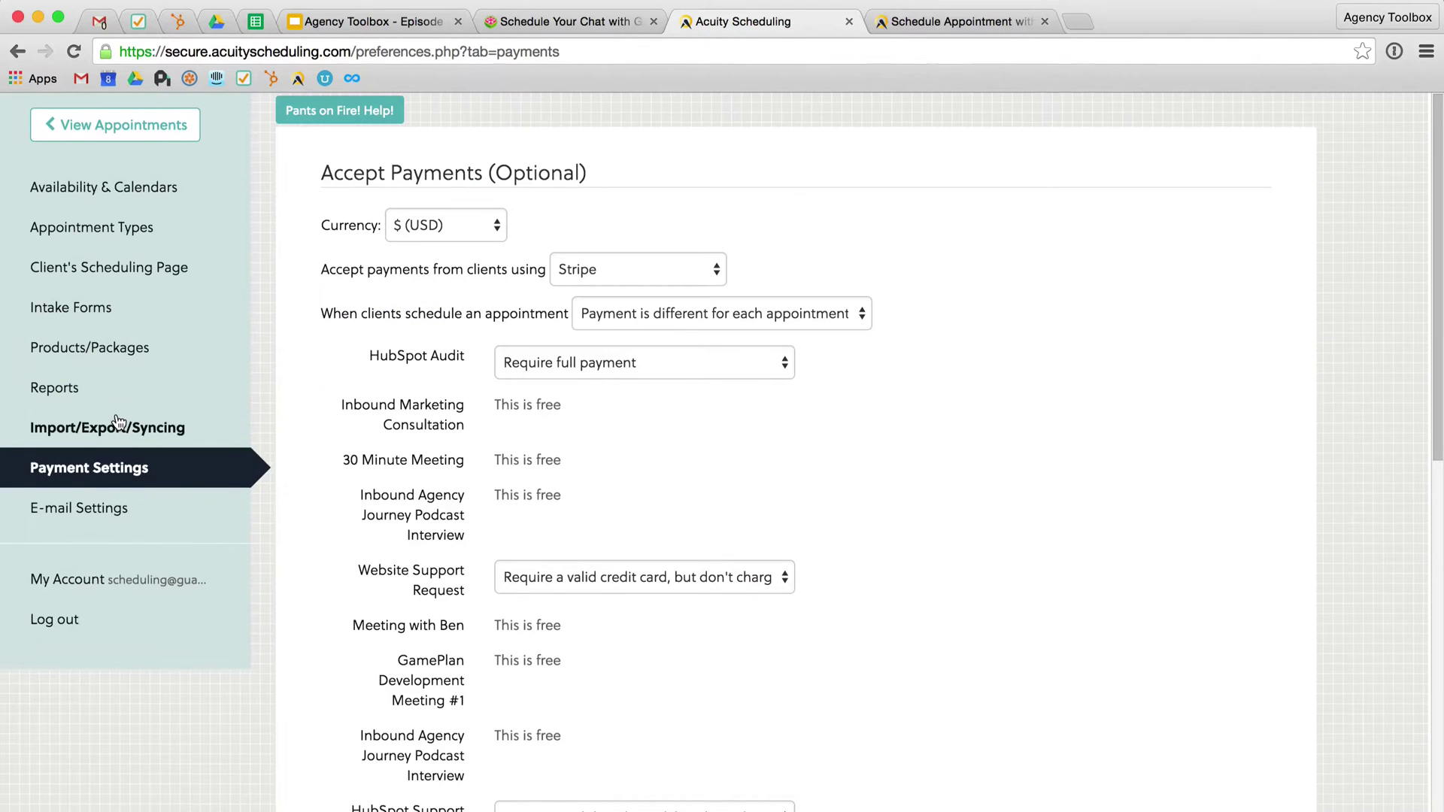
{"action": "left_click", "coordinate": [636, 265]}
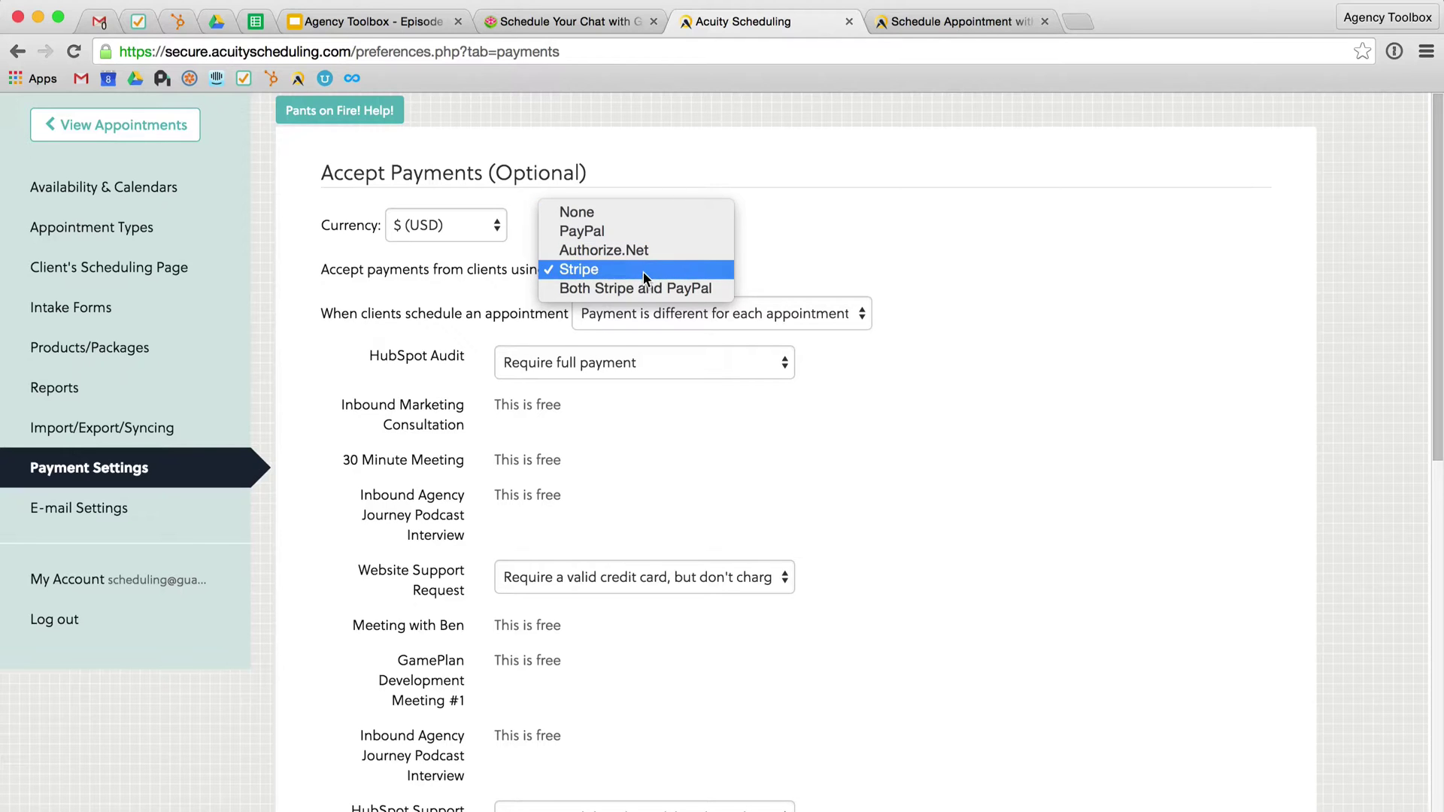
{"action": "left_click", "coordinate": [908, 246]}
{"action": "scroll", "coordinate": [391, 408], "scroll_direction": "down", "scroll_amount": 1}
{"action": "scroll", "coordinate": [391, 407], "scroll_direction": "down", "scroll_amount": 5}
{"action": "scroll", "coordinate": [368, 703], "scroll_direction": "up", "scroll_amount": 5}
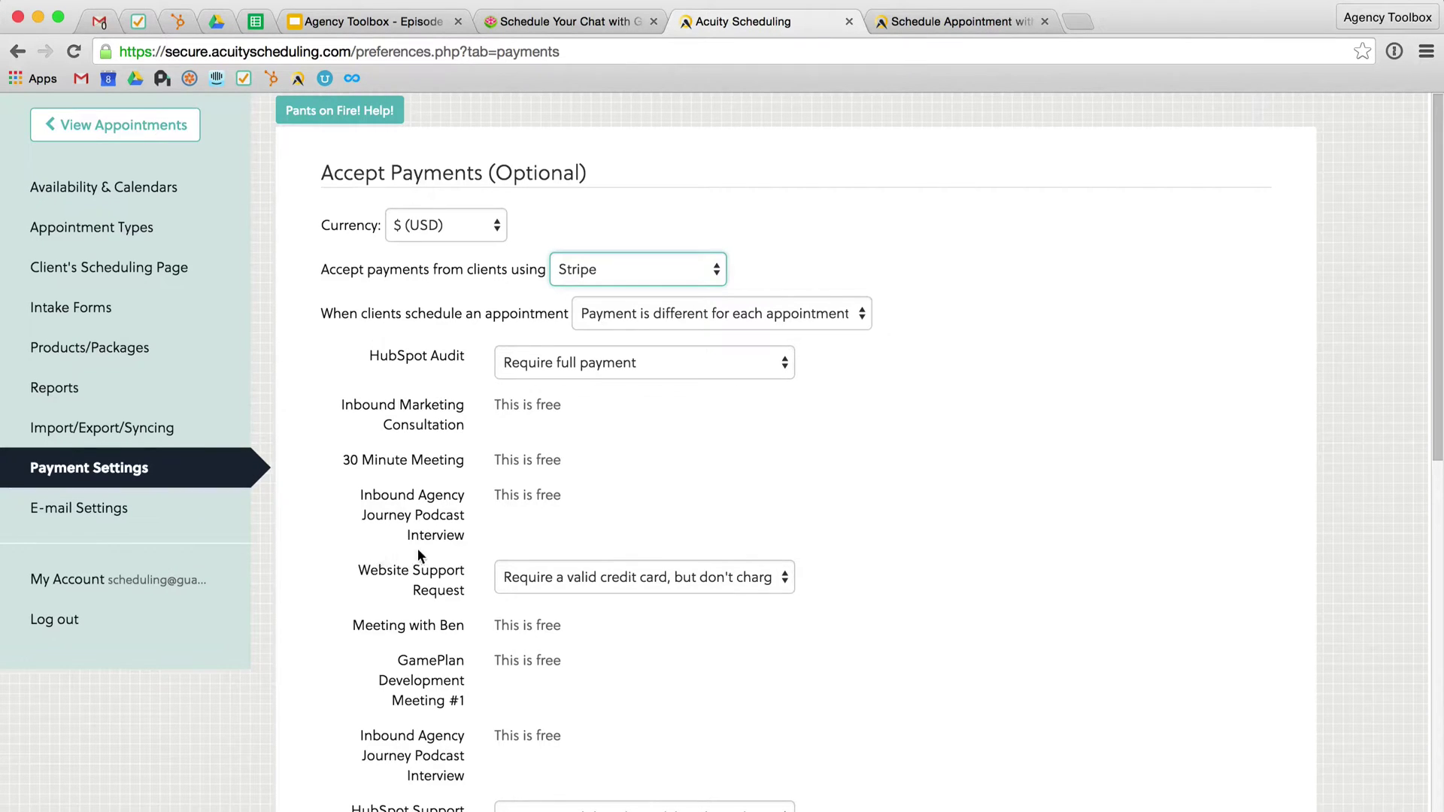
Return to the GuavaBox booking page and dismiss the day-10 time slot list, leaving August 2015 visible.
{"action": "mouse_move", "coordinate": [427, 573]}
{"action": "left_click", "coordinate": [564, 21]}
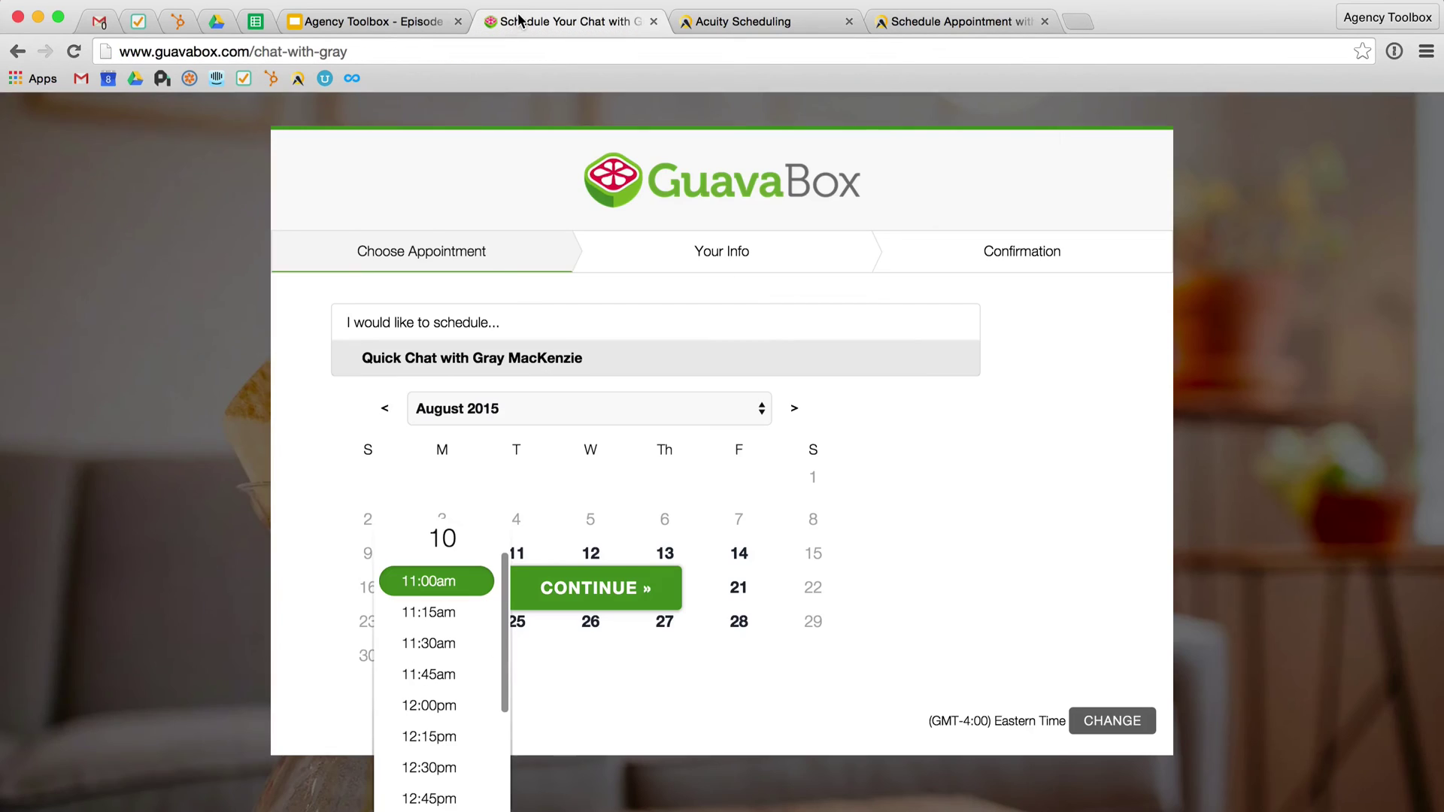
{"action": "left_click", "coordinate": [186, 238]}
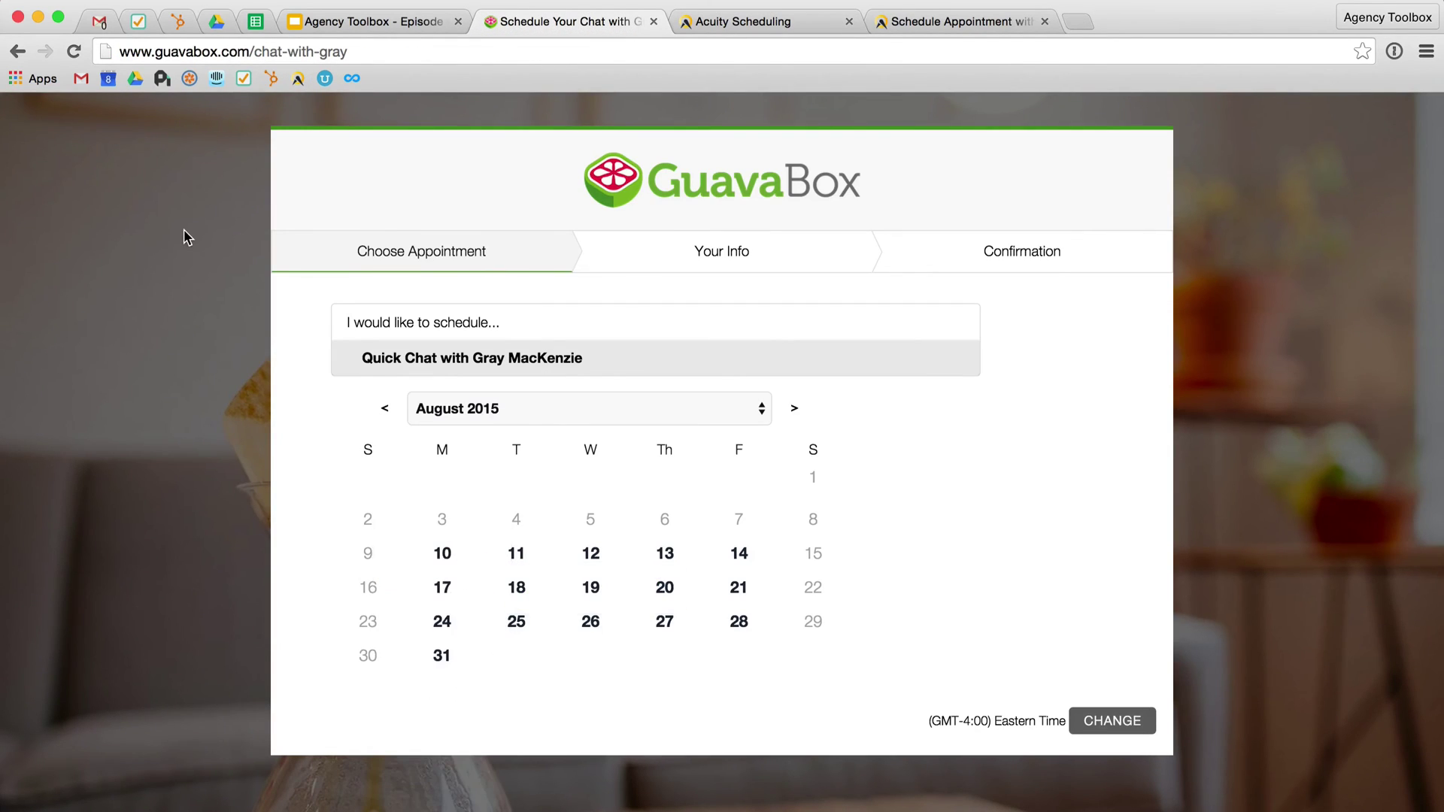